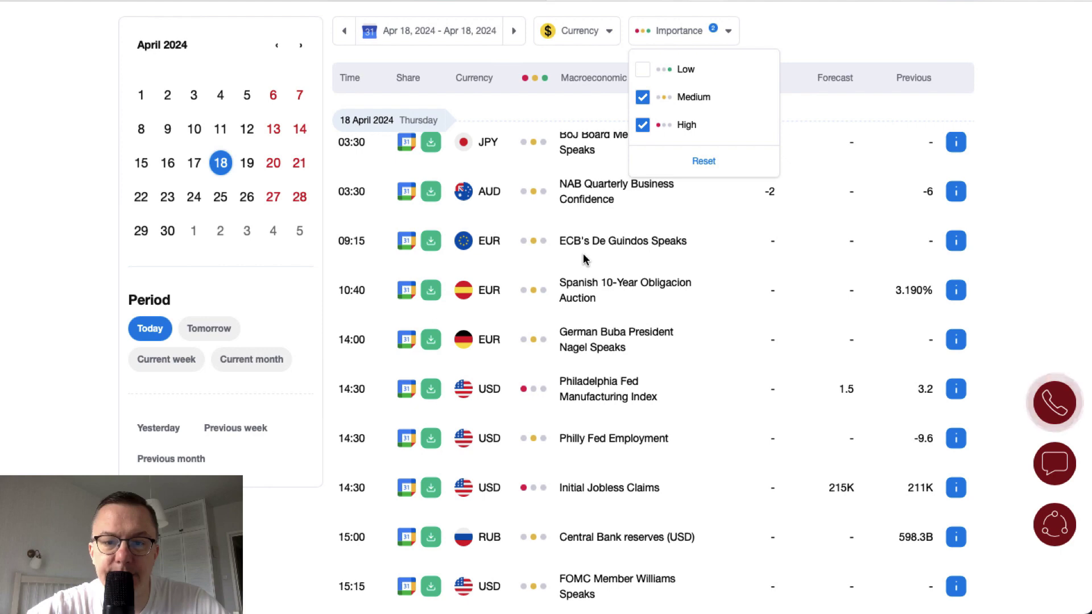
Step: Review the medium- and high-importance macroeconomic events listed for 18 April 2024 in the economic calendar
scroll(624, 342, down, 1)
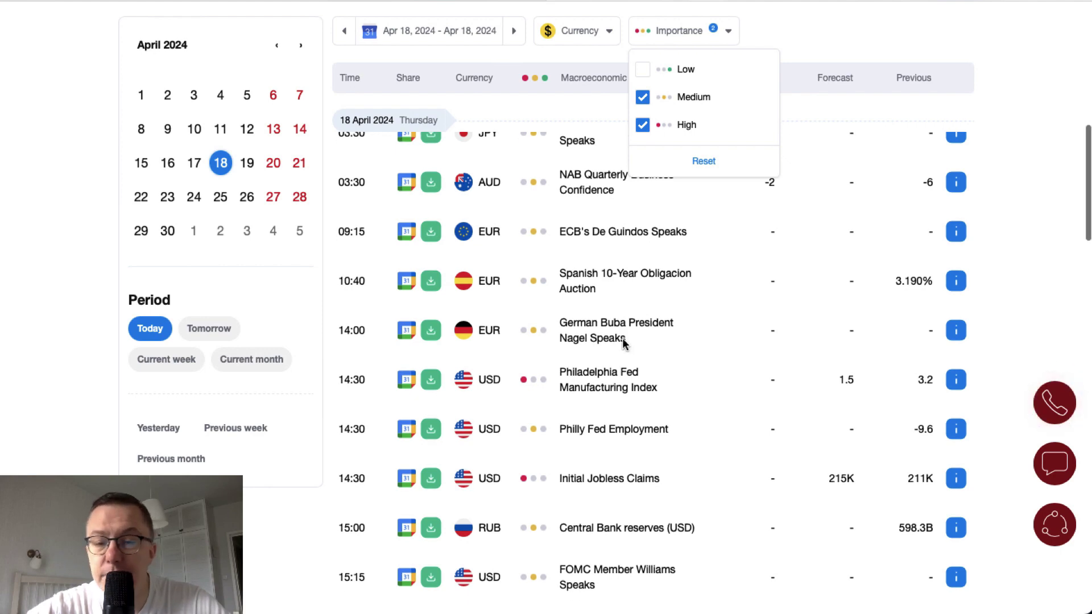
scroll(623, 343, down, 3)
scroll(623, 343, down, 3)
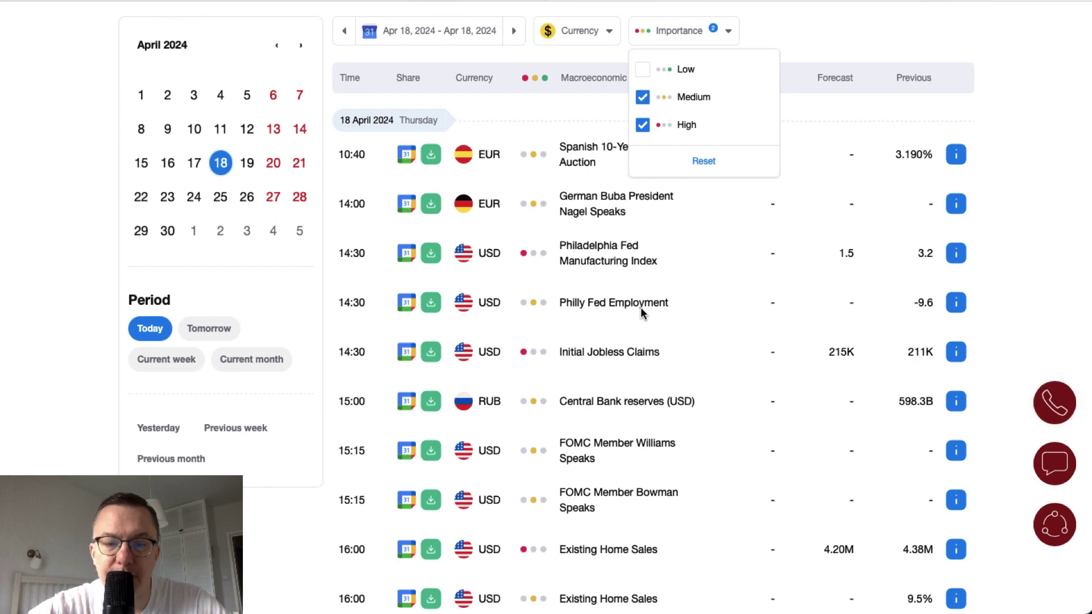
scroll(640, 307, down, 1)
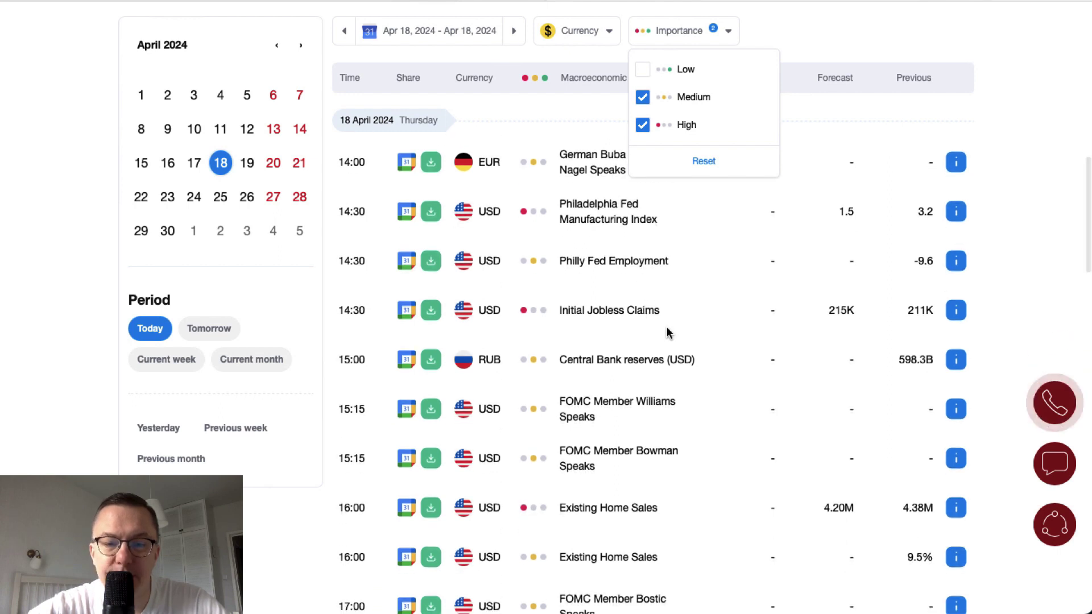
scroll(665, 333, down, 2)
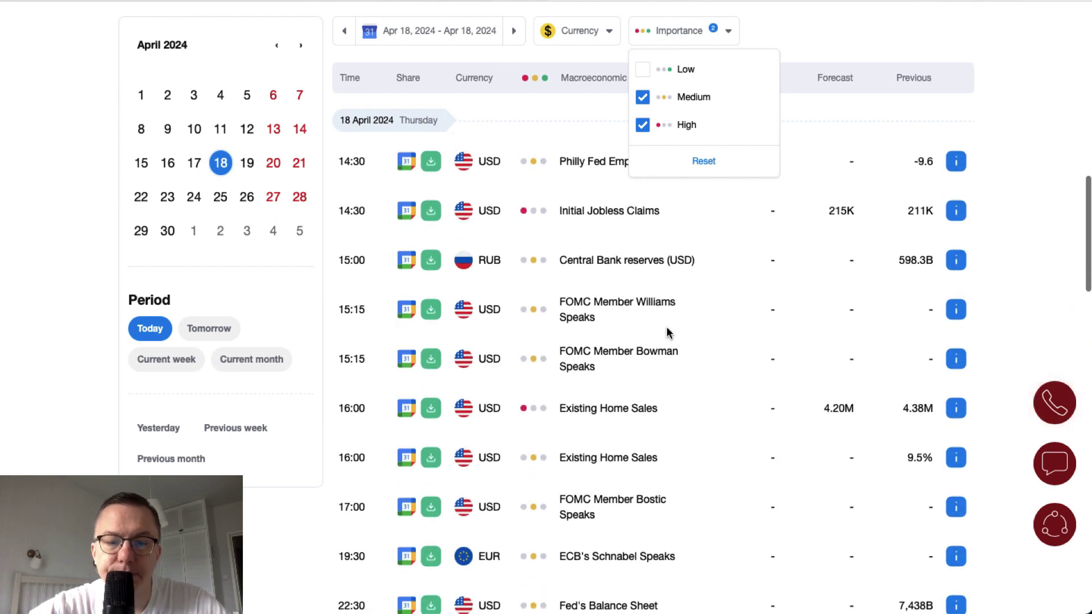
scroll(669, 333, down, 1)
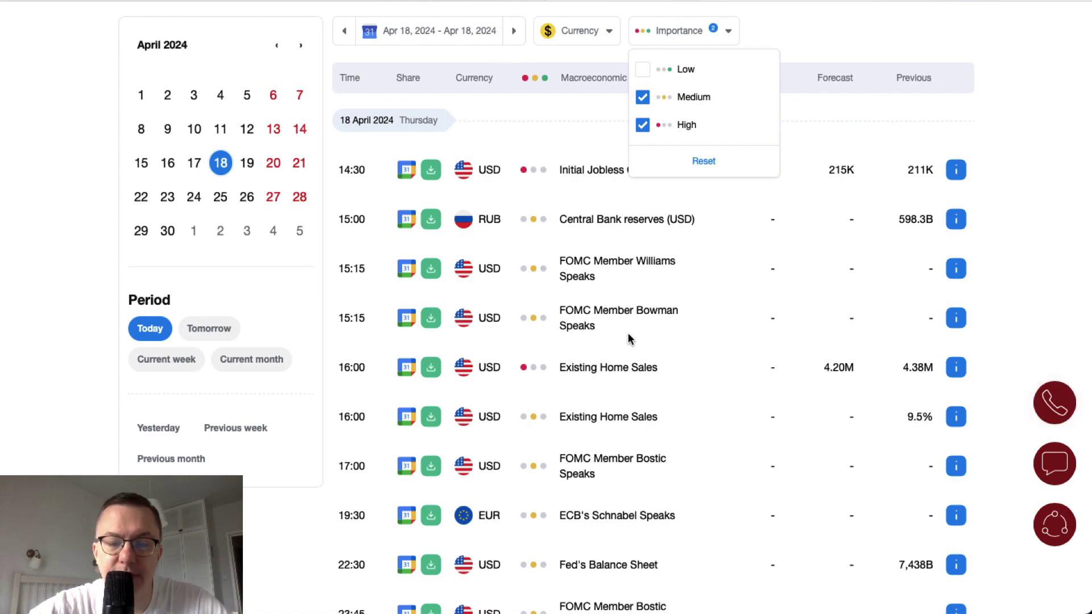
scroll(609, 337, down, 3)
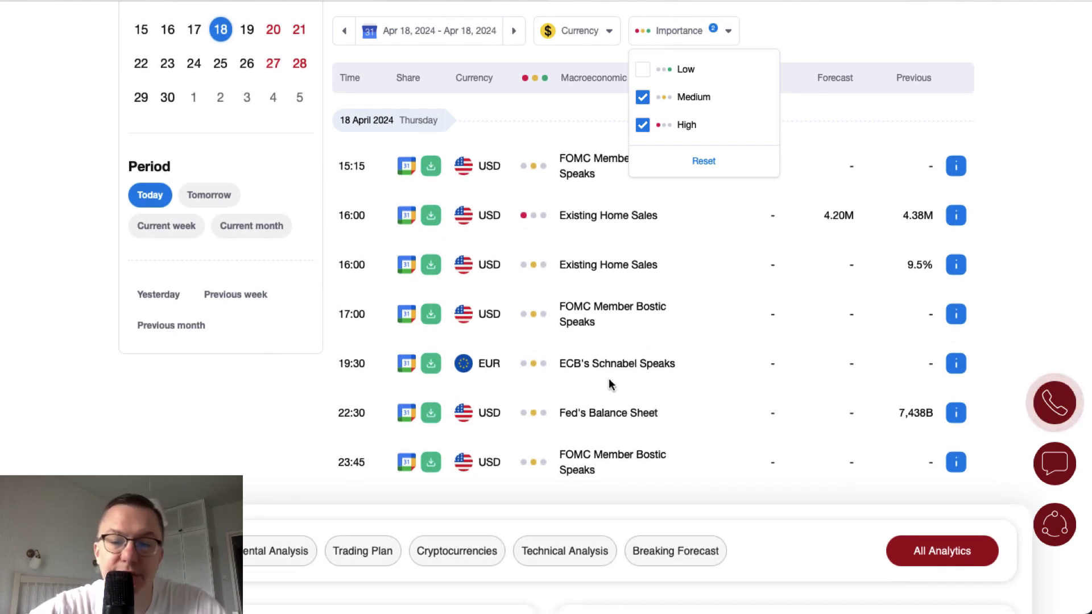
scroll(626, 385, down, 1)
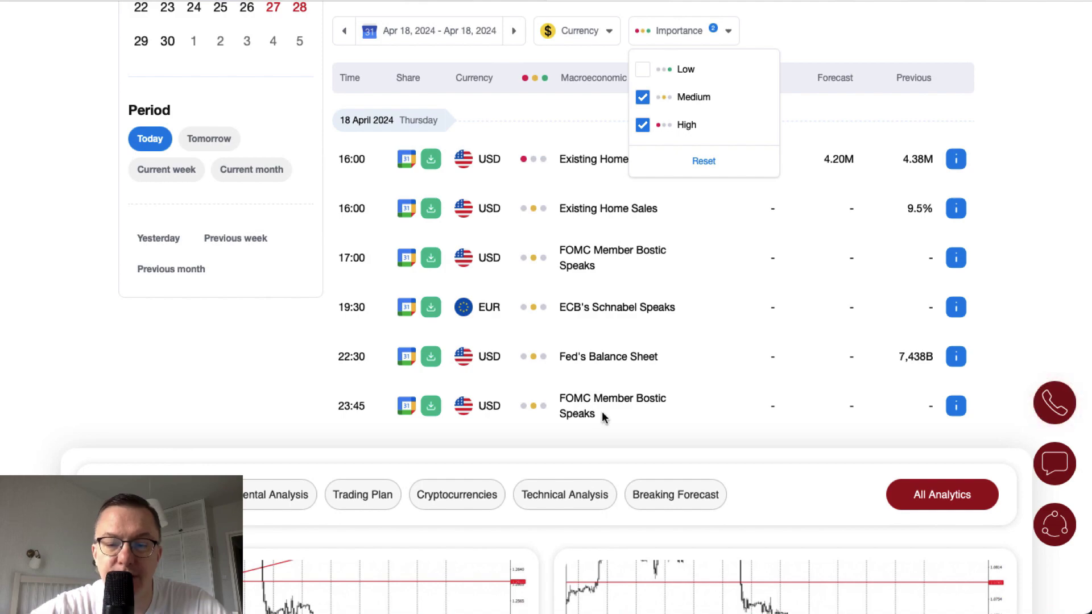
scroll(604, 418, up, 8)
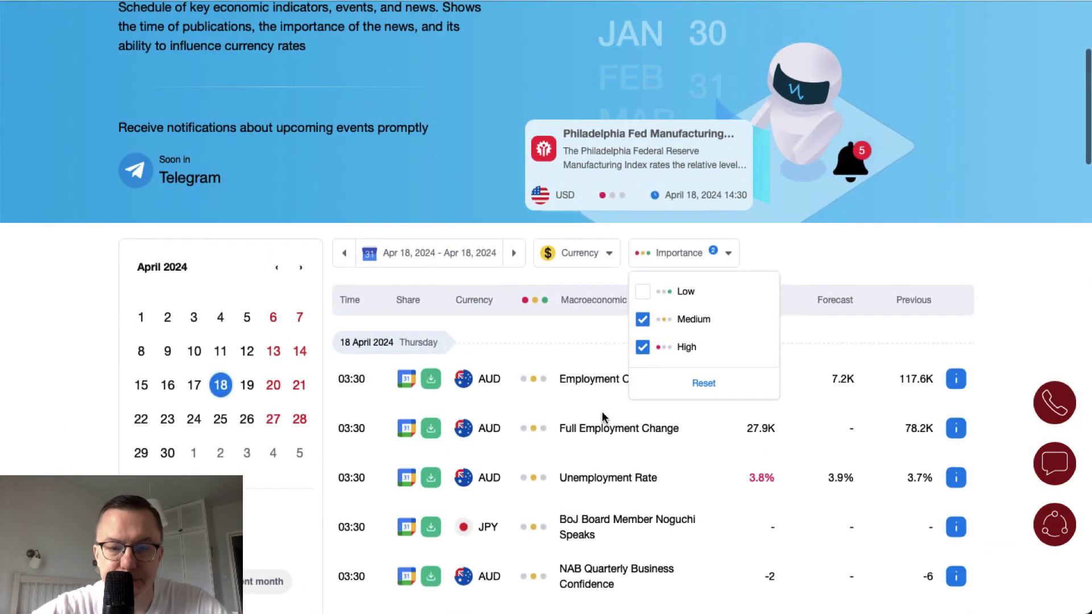
scroll(605, 418, down, 7)
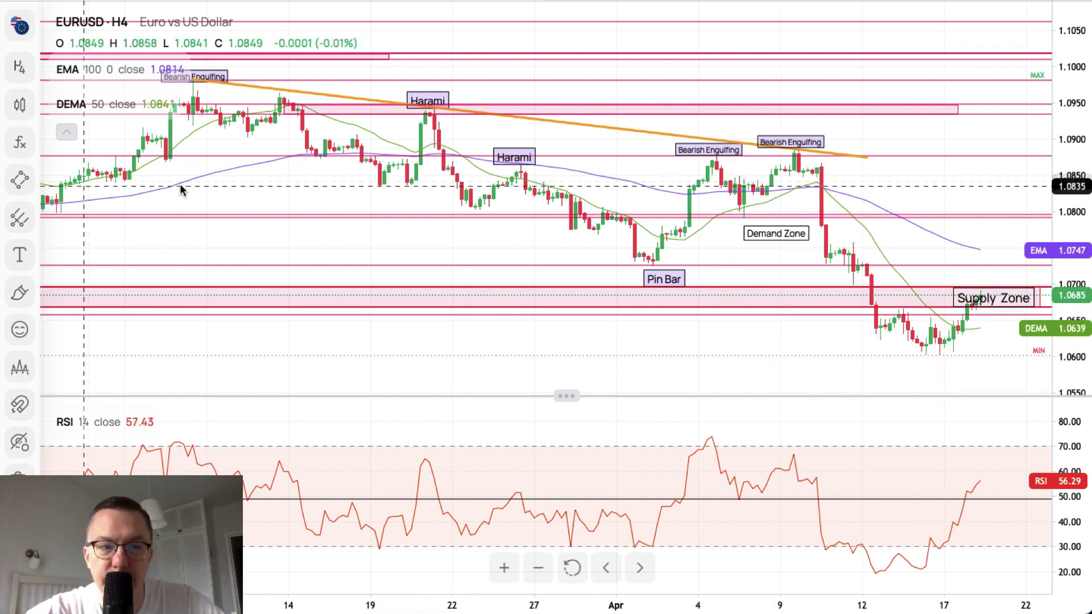
Step: Draw a green horizontal line at the recent low of 1.0602 on the EURUSD H4 chart
click(23, 186)
click(102, 234)
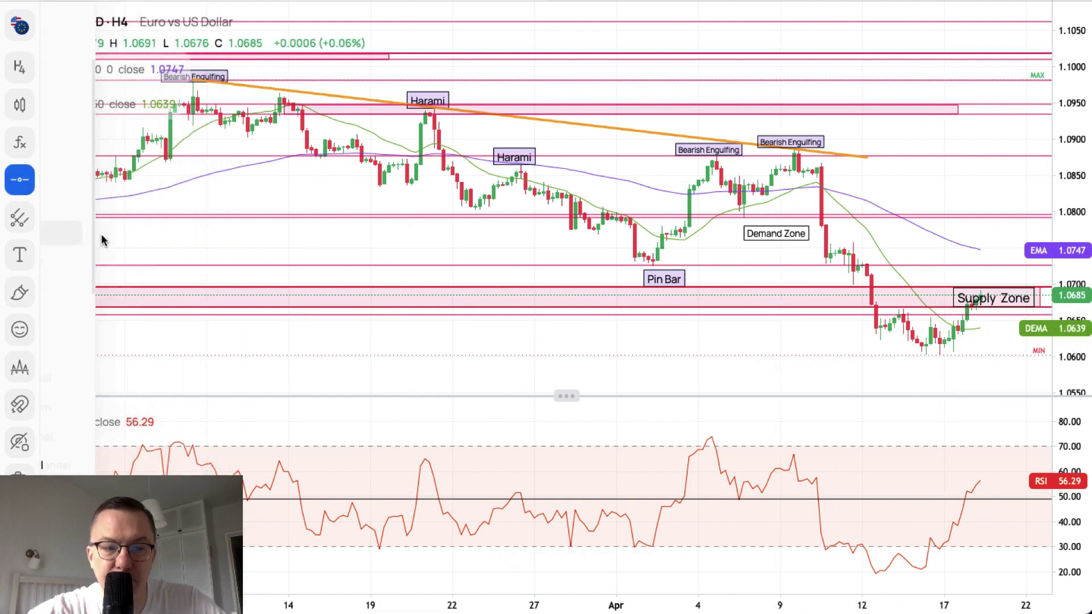
key(ctrl)
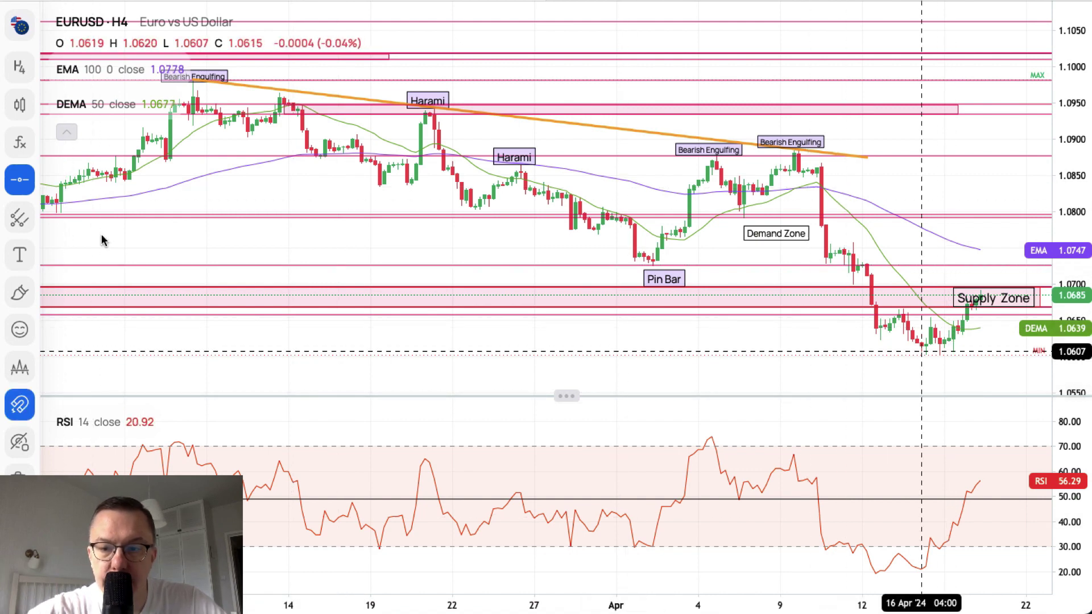
click(923, 360)
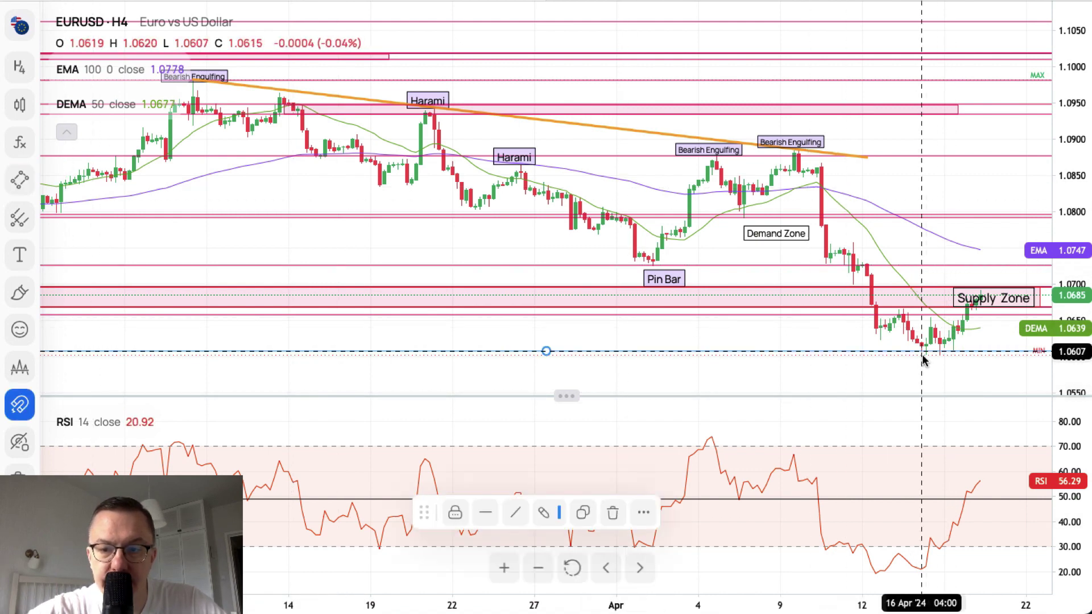
mouse_move(968, 362)
mouse_down()
mouse_move(961, 348)
mouse_move(940, 360)
mouse_up()
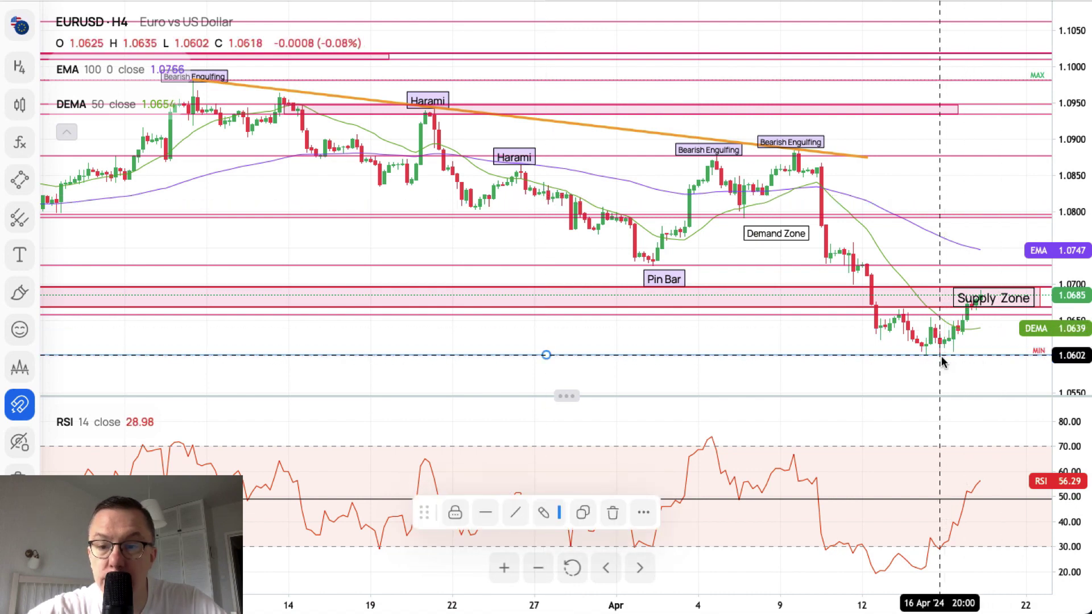
click(544, 512)
click(571, 578)
click(781, 380)
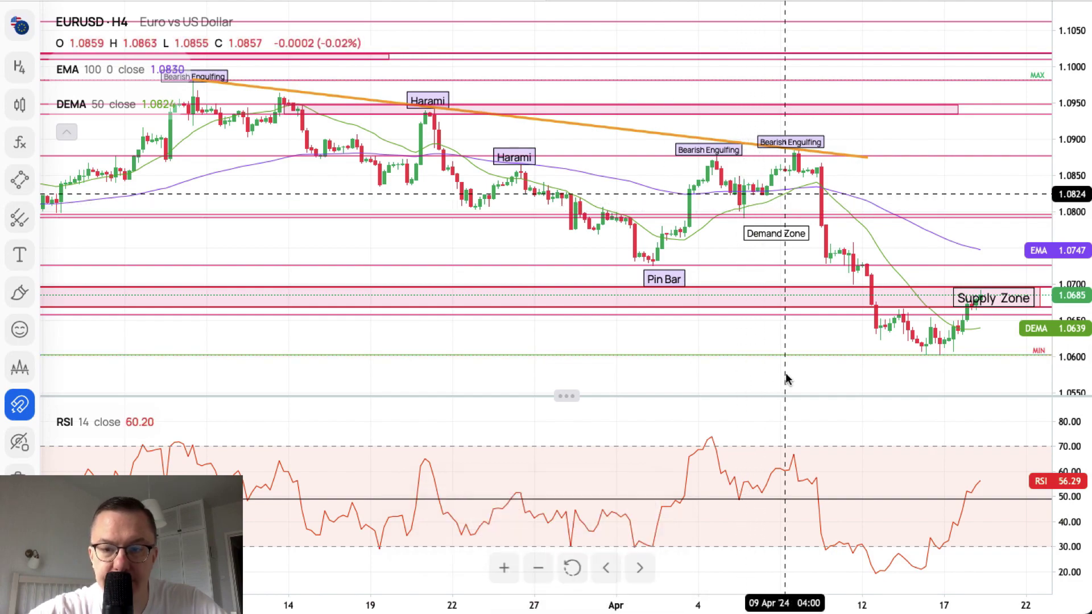
Step: Examine the latest EURUSD candles between the recent low and the supply zone up close
click(504, 568)
click(505, 568)
click(505, 568)
click(504, 569)
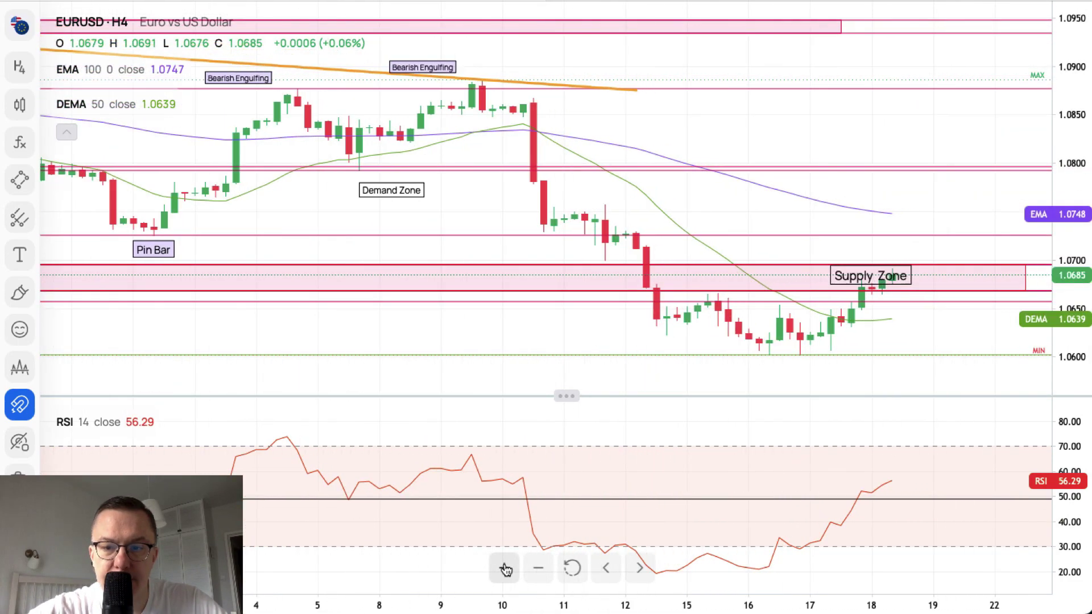
click(505, 569)
drag(849, 271, 680, 277)
drag(1081, 237, 1008, 195)
click(1008, 195)
drag(882, 172, 868, 106)
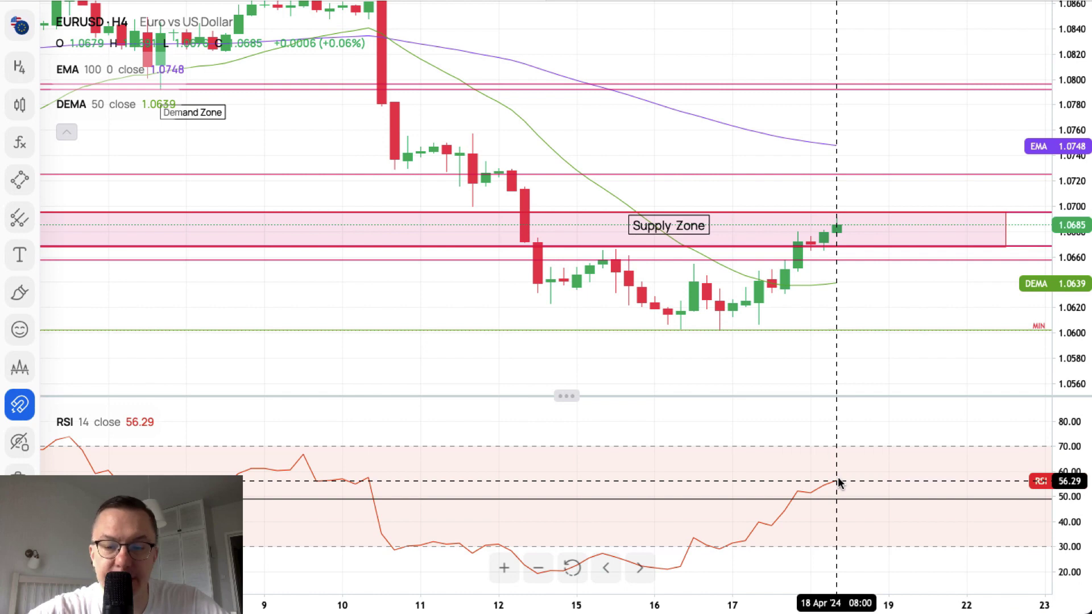
key(Left)
key(Left)
key(Left)
key(Left)
key(Left)
key(Left)
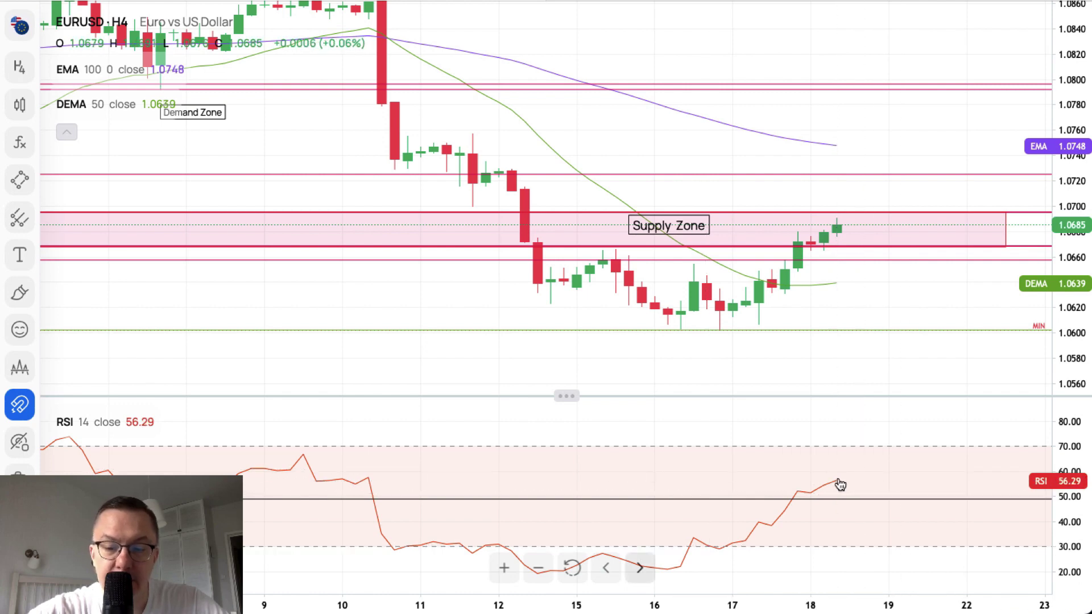
key(Left)
key(Left)
key(Left)
key(Right)
key(Right)
key(Right)
key(Right)
key(Right)
key(Right)
key(Right)
key(Right)
key(Right)
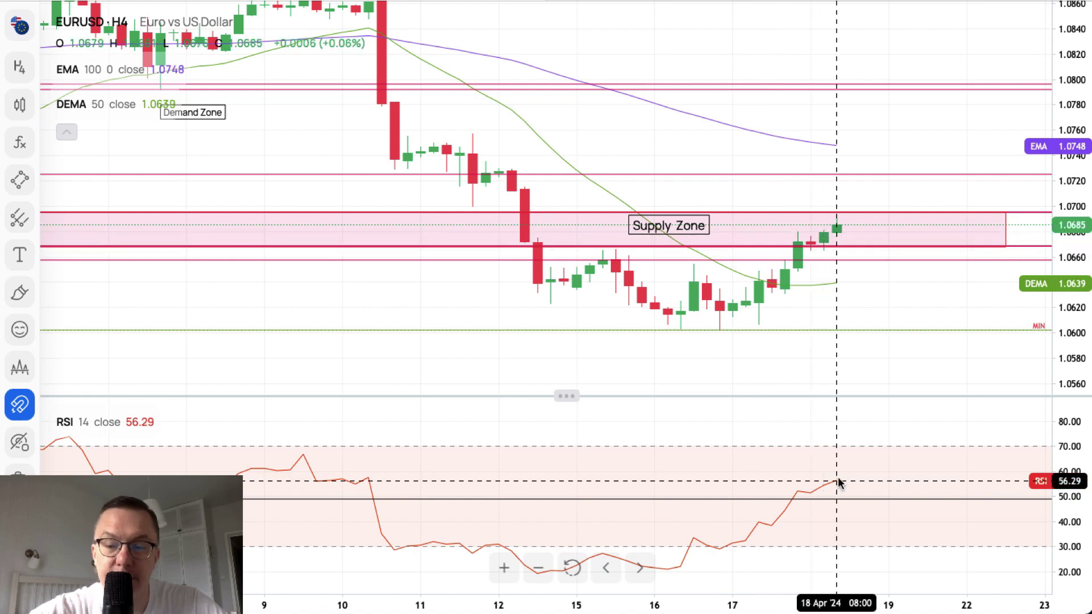
key(Left)
key(Right)
key(Right)
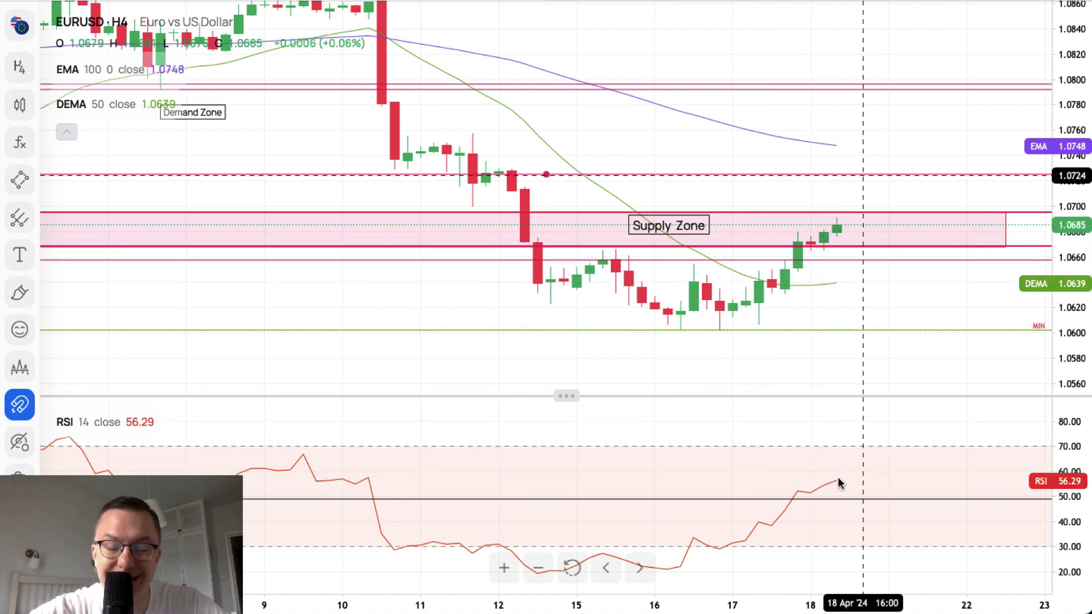
key(Left)
key(Left)
key(Left)
key(Left)
key(Left)
key(Left)
key(Left)
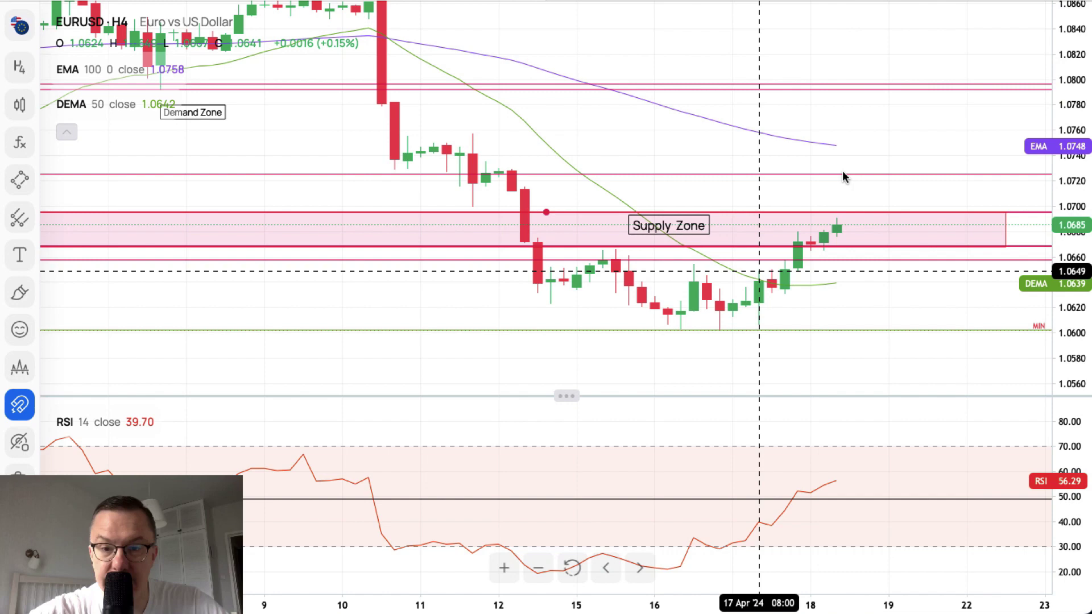
Step: Move the Supply Zone label along its zone, closer to the latest candles
drag(669, 226, 720, 230)
key(Right)
key(Escape)
key(Right)
key(Right)
key(Right)
key(Right)
key(Right)
key(Right)
key(Right)
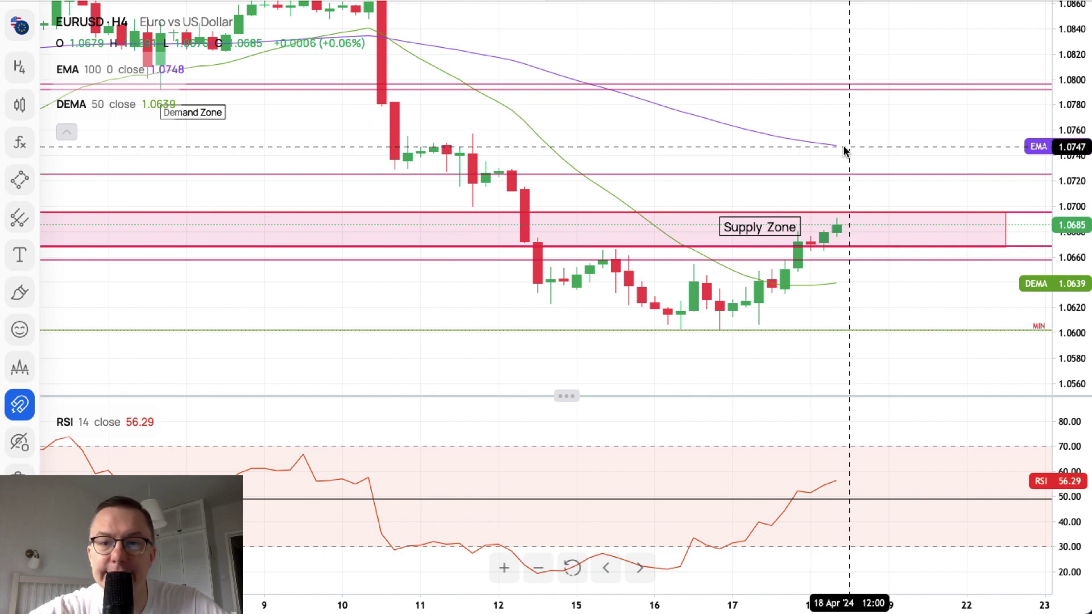
drag(848, 136, 891, 163)
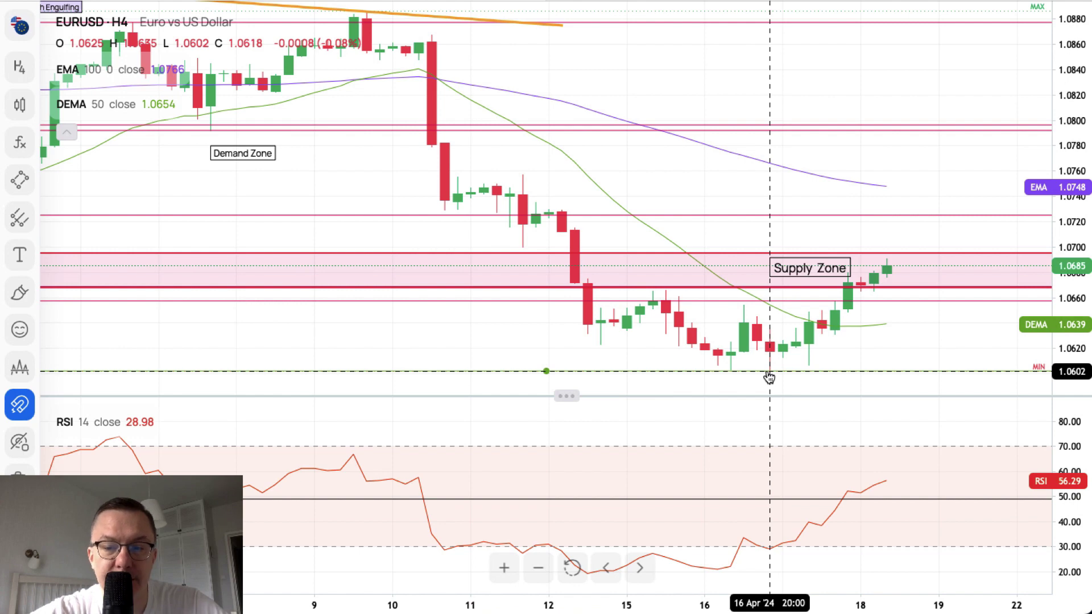
Step: Switch the chart to USDJPY and draw a red horizontal line at the recent high of 154.80
click(22, 28)
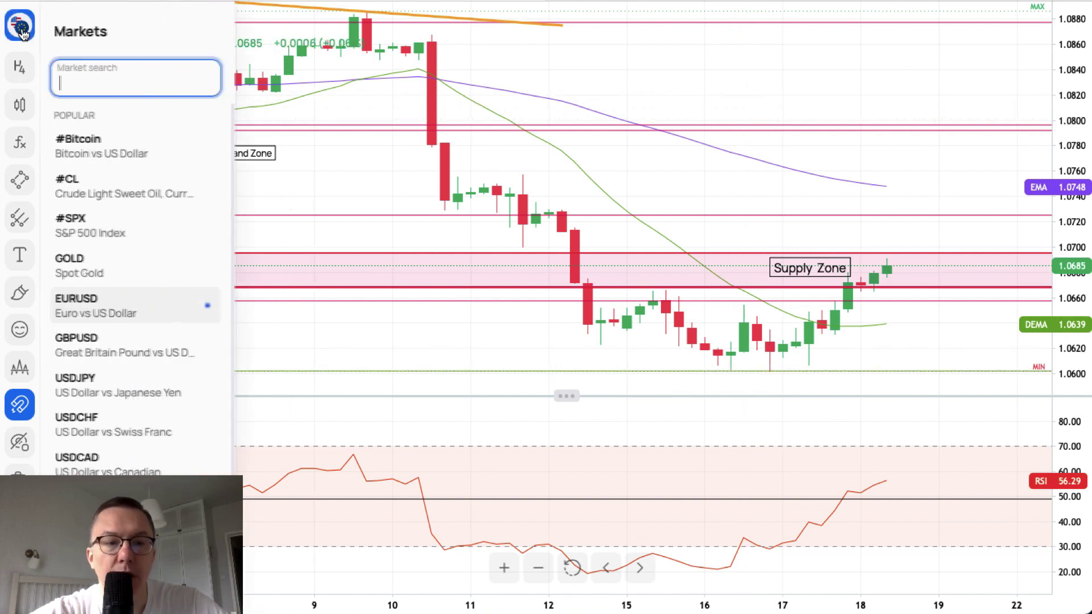
click(120, 392)
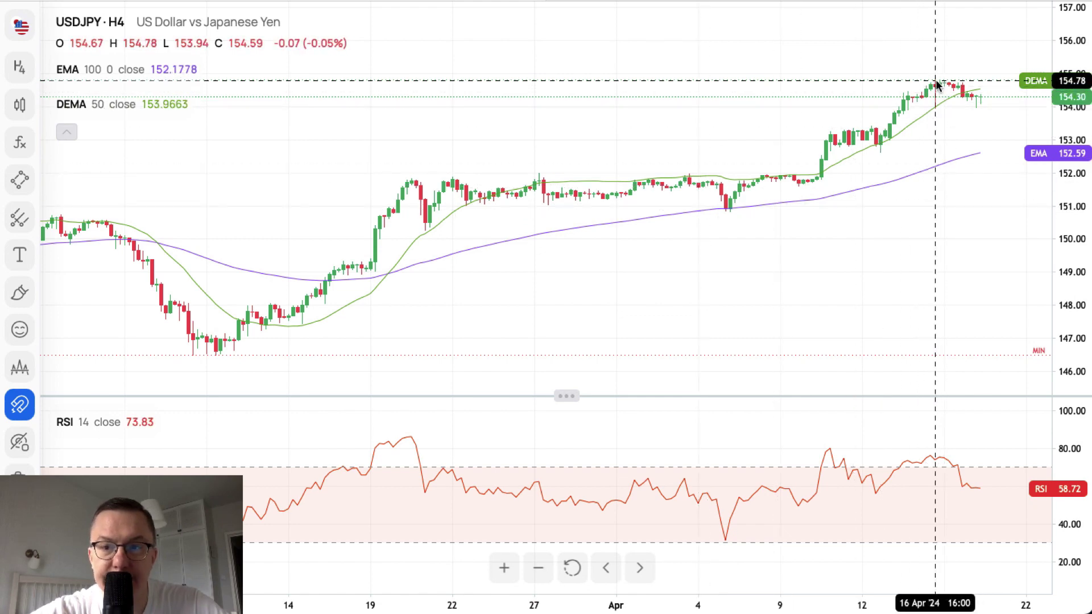
click(19, 180)
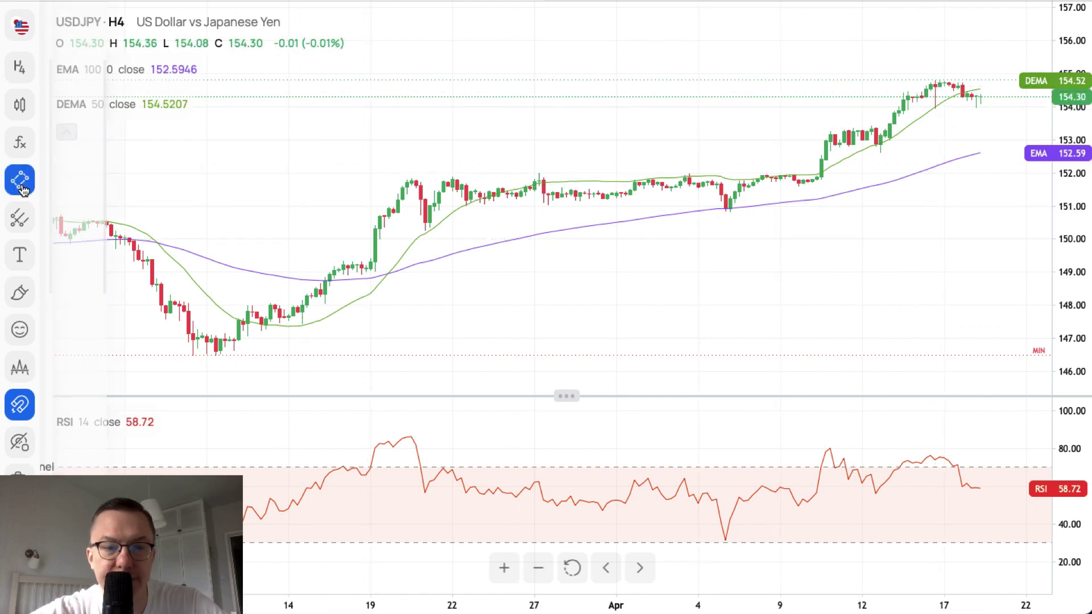
click(154, 239)
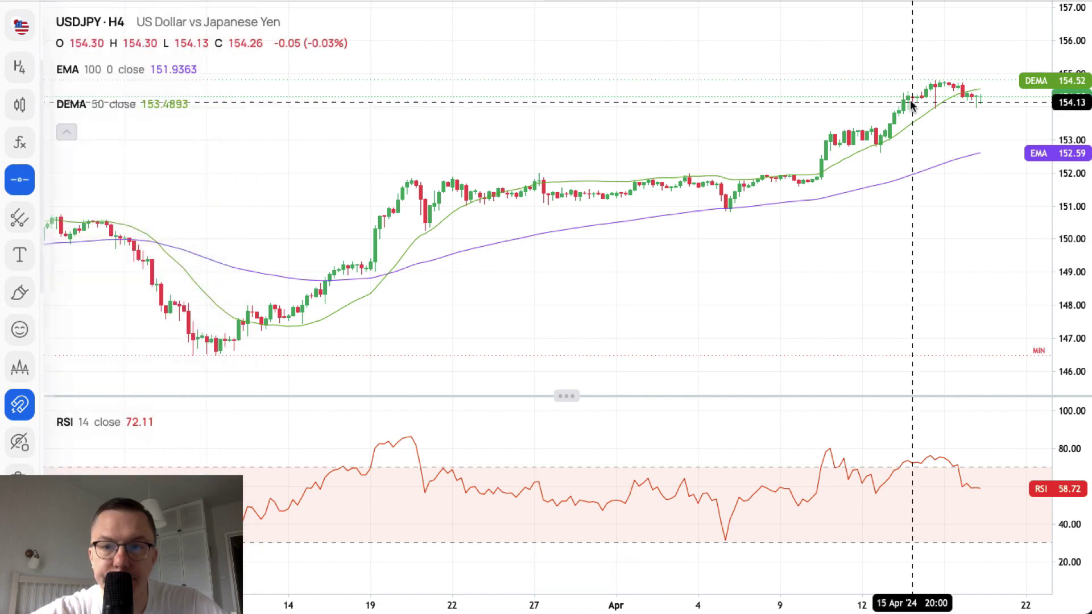
click(940, 80)
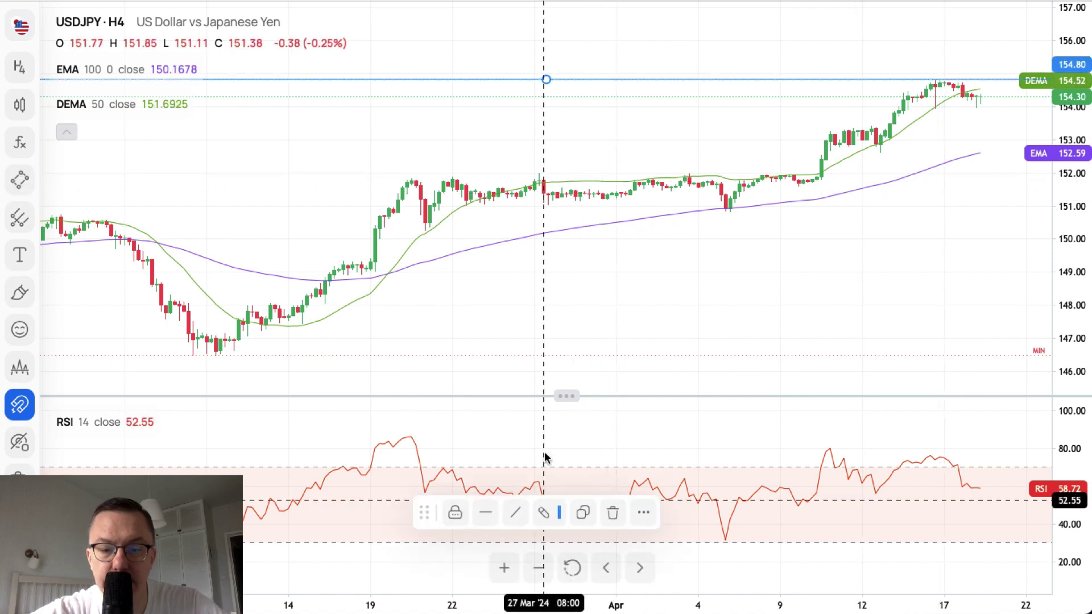
click(544, 512)
click(619, 579)
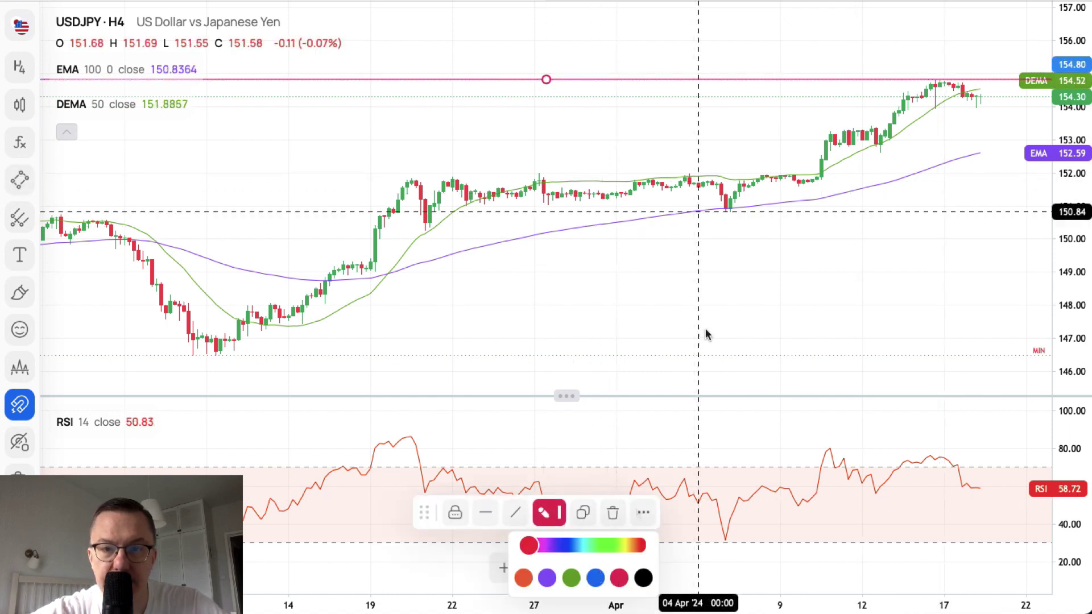
click(892, 329)
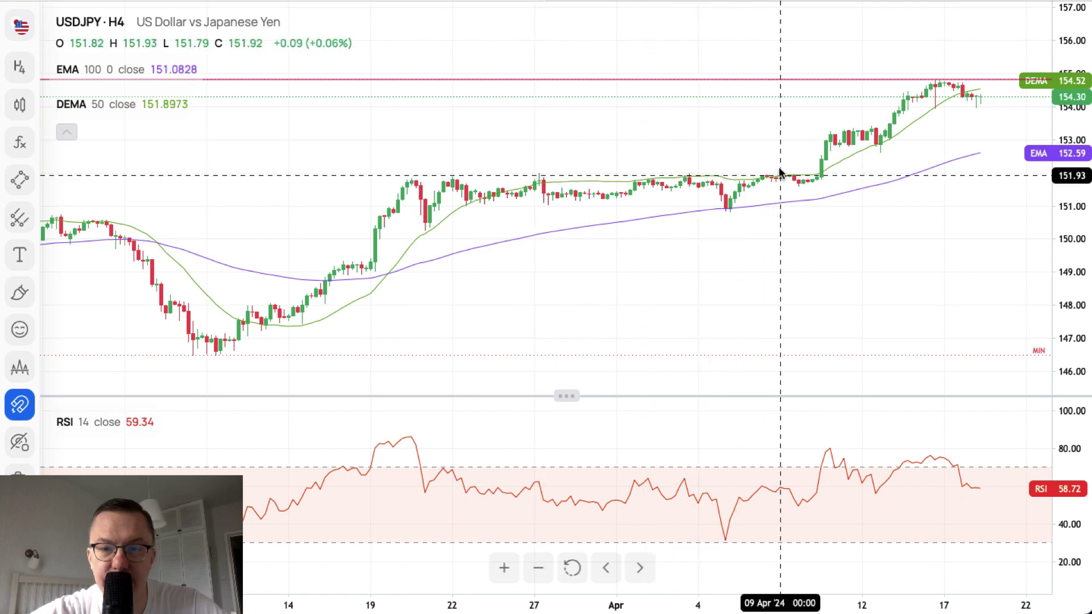
Step: Draw a green horizontal line at 151.98, on the late-March high of the USDJPY chart
click(19, 180)
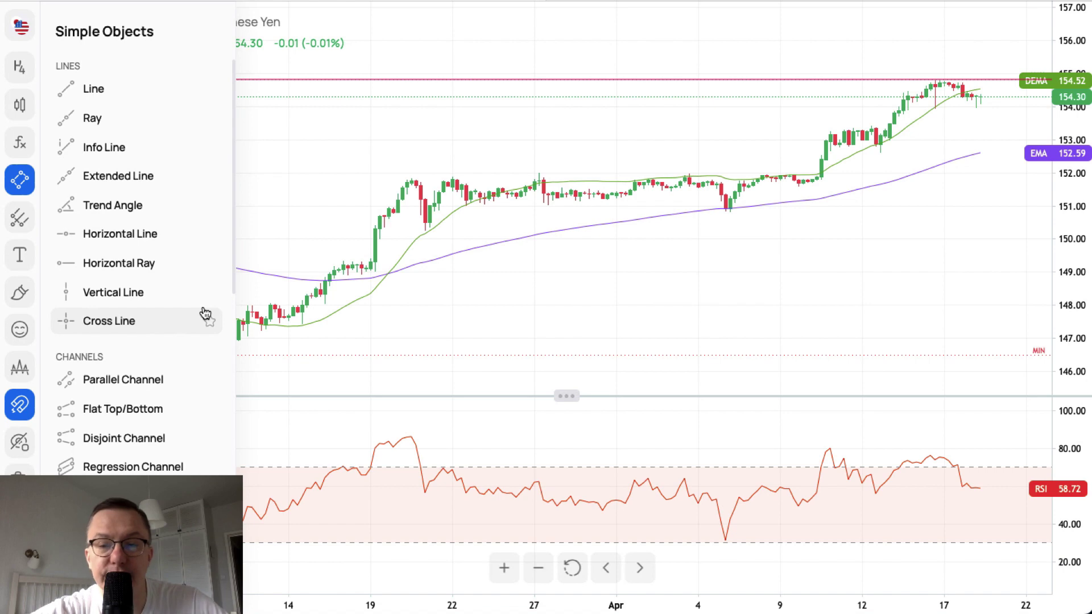
click(138, 233)
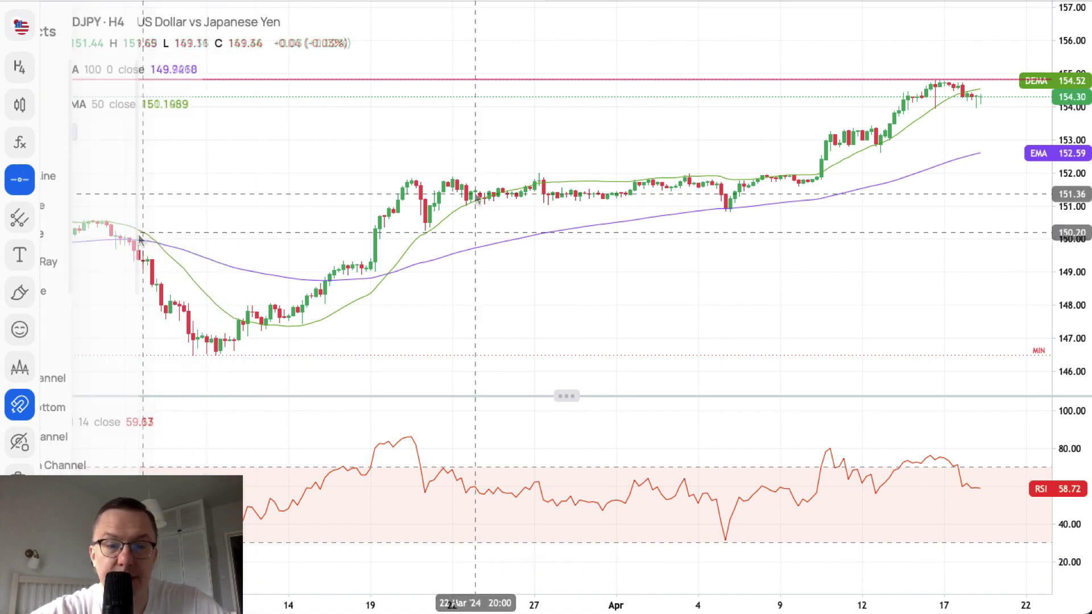
click(540, 173)
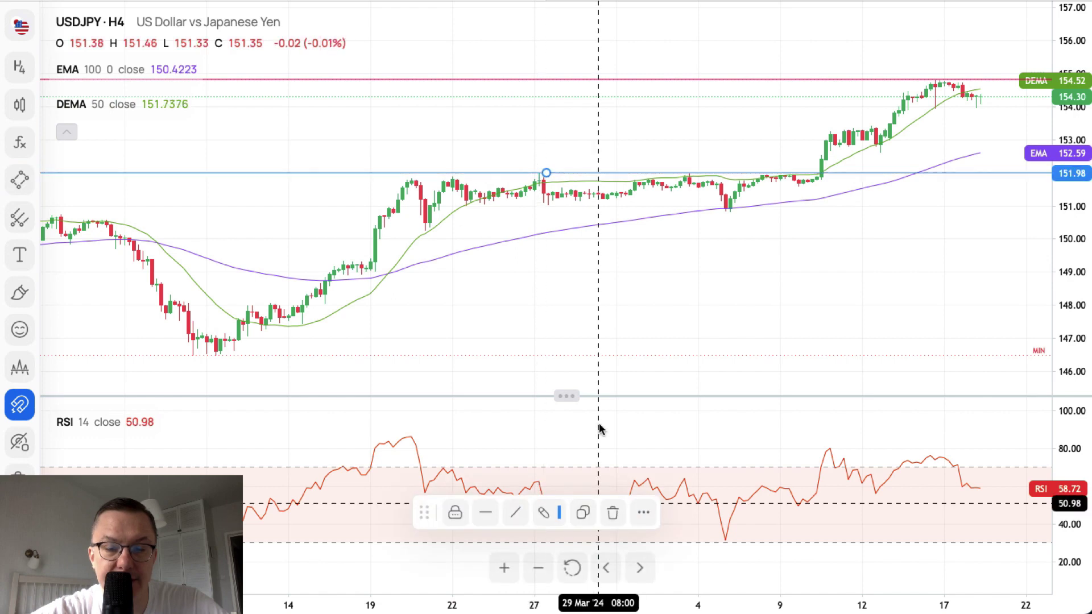
click(545, 513)
click(572, 578)
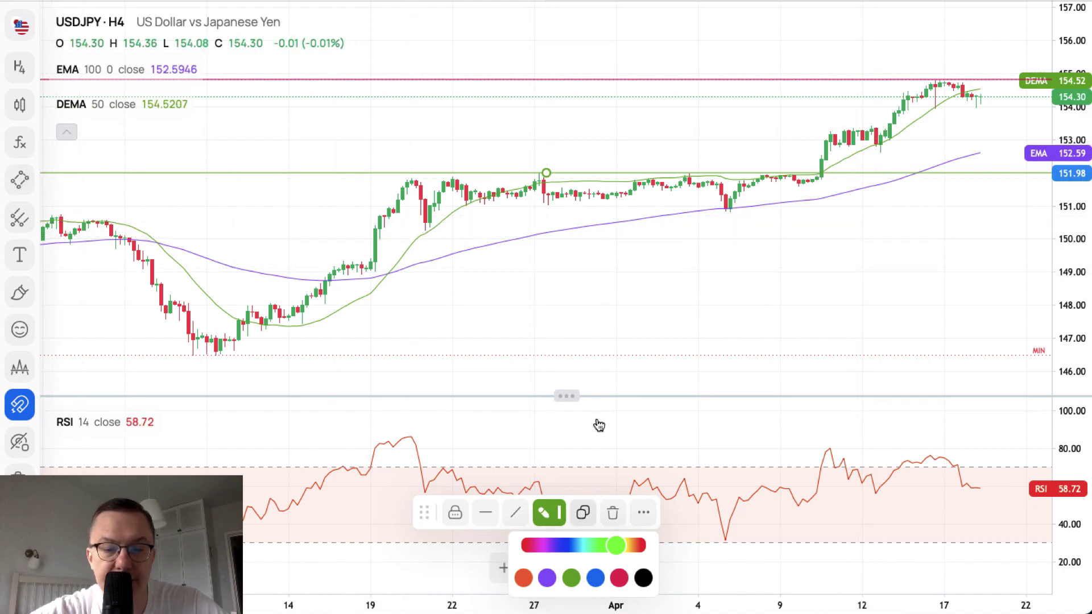
Step: Duplicate the green horizontal line and place the copy at 153.33, along the 12 April highs
click(582, 512)
mouse_move(545, 150)
mouse_down()
mouse_move(877, 97)
mouse_move(871, 127)
mouse_move(859, 128)
mouse_up()
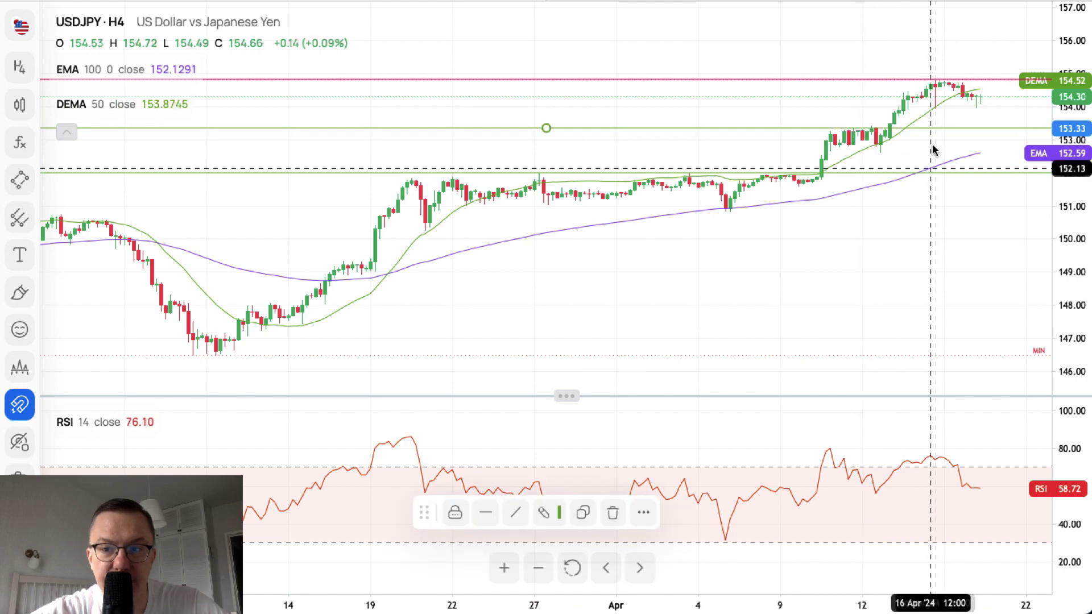
drag(946, 256, 810, 272)
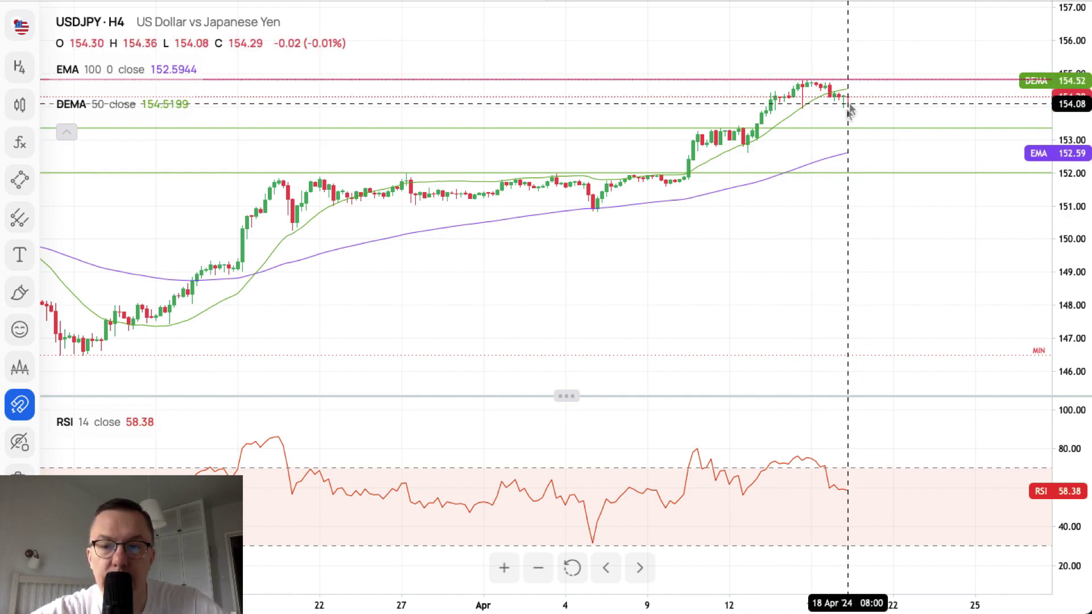
Step: Draw a trend line on the USDJPY chart from the 16 April high at 154.80 down to about 154.47 on 19 April
click(508, 574)
click(508, 574)
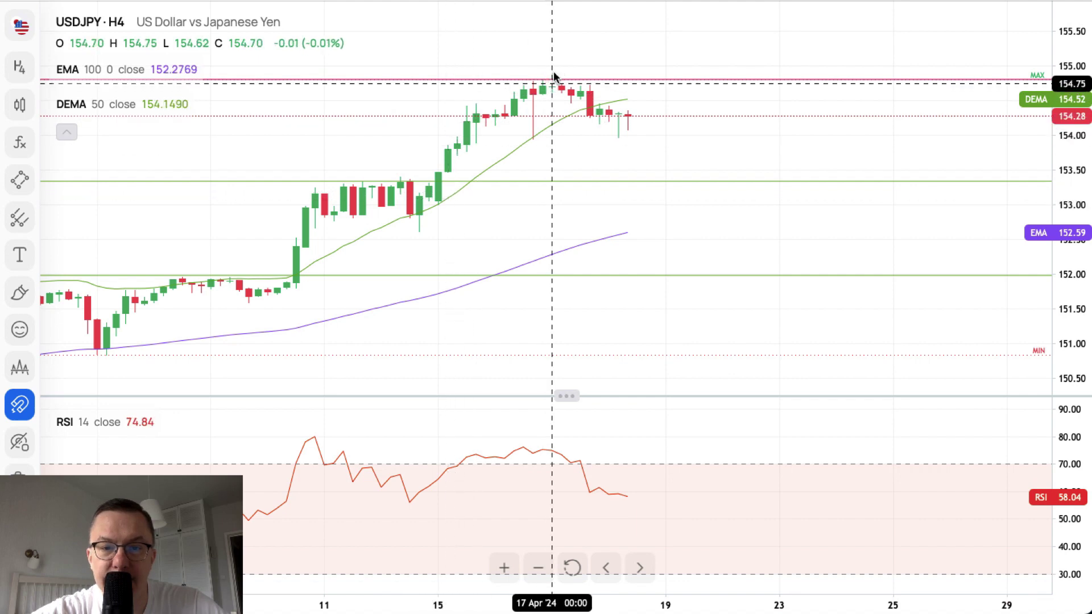
drag(719, 115, 826, 109)
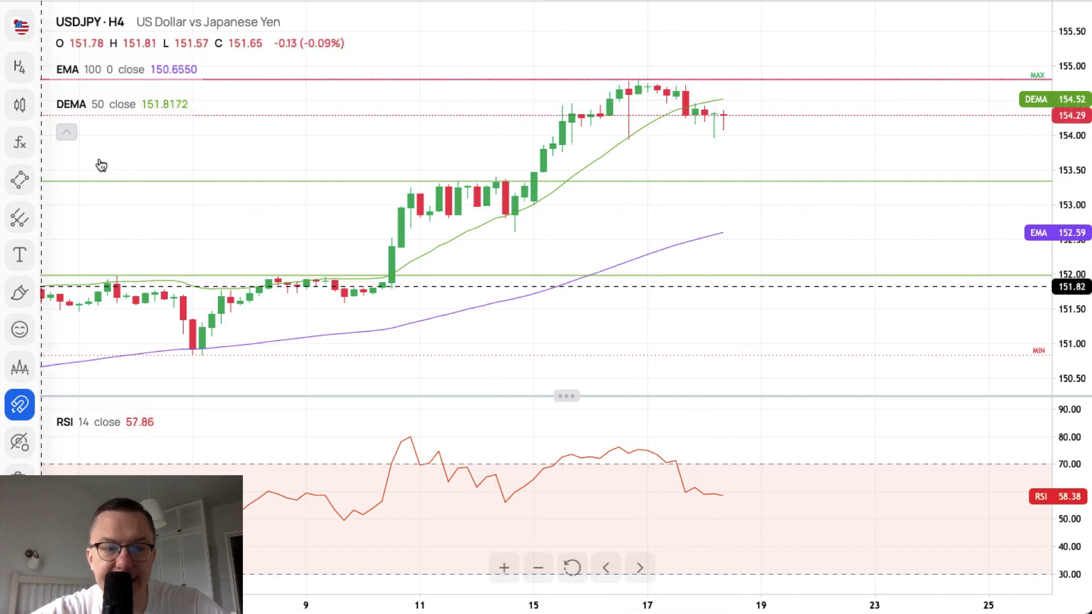
click(19, 180)
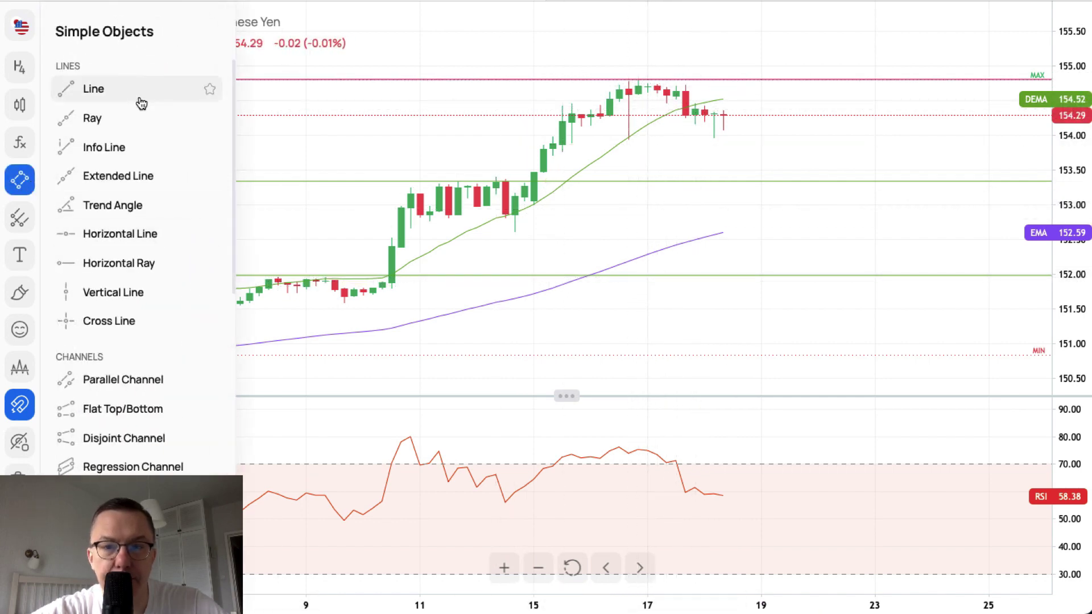
click(142, 103)
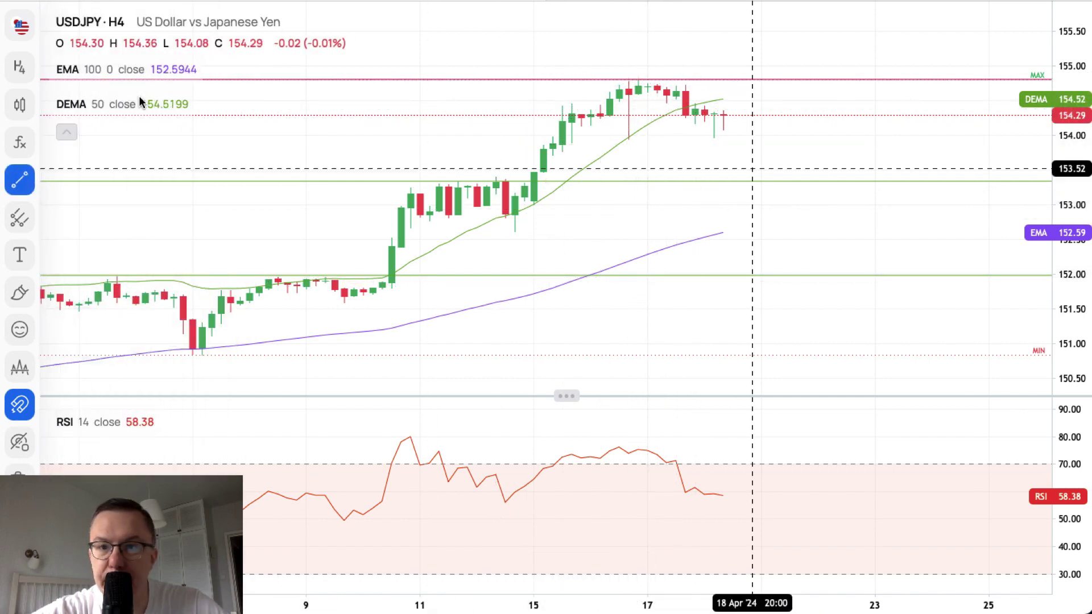
click(673, 85)
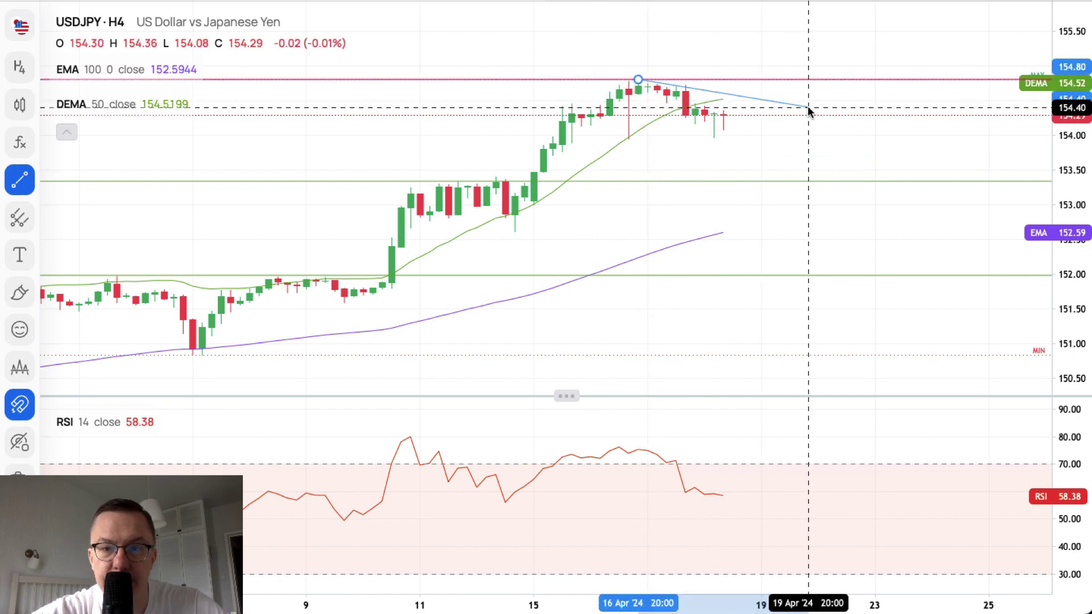
click(792, 103)
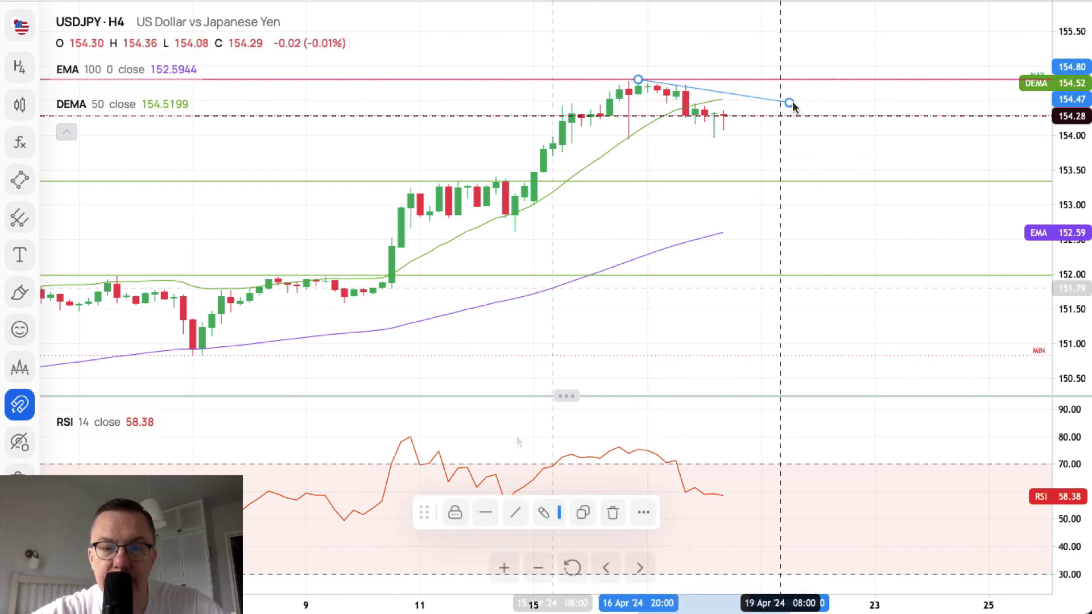
Step: Color the descending trend line orange-red and set it to the medium thickness
click(555, 515)
click(523, 577)
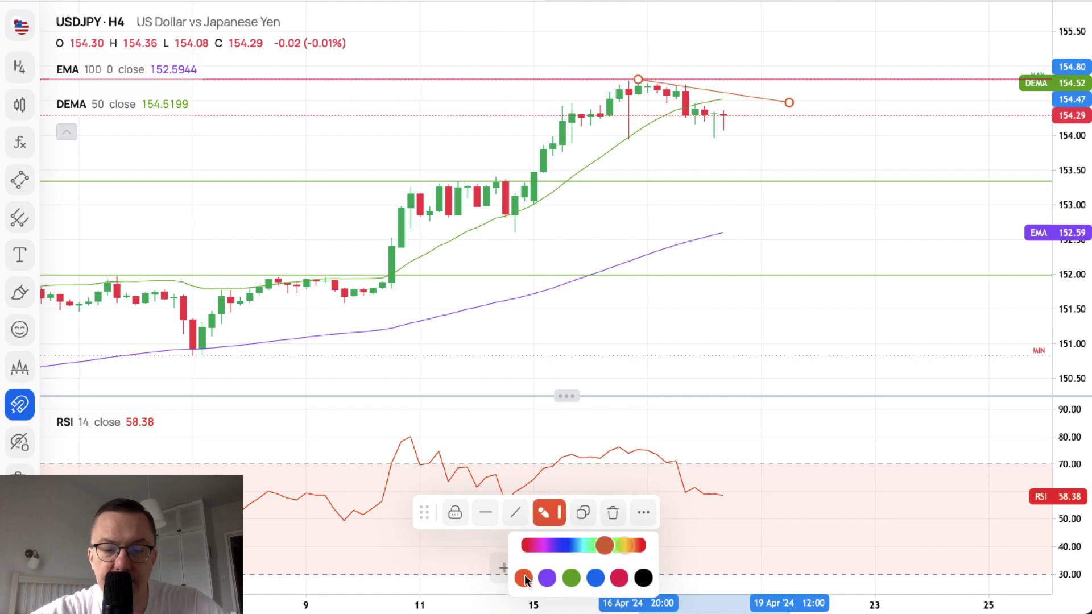
click(489, 514)
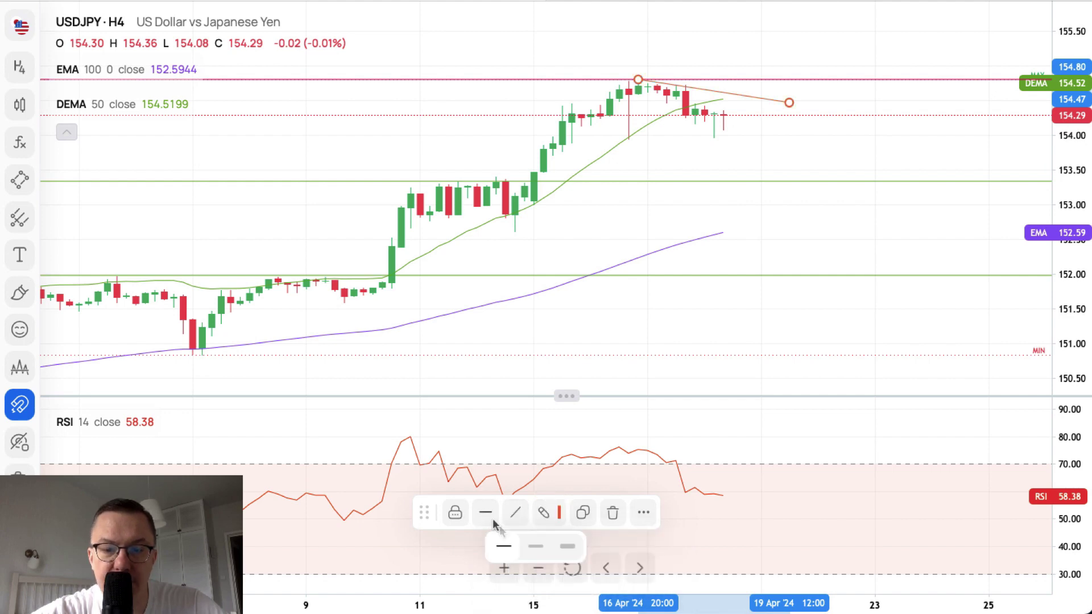
click(547, 547)
click(722, 151)
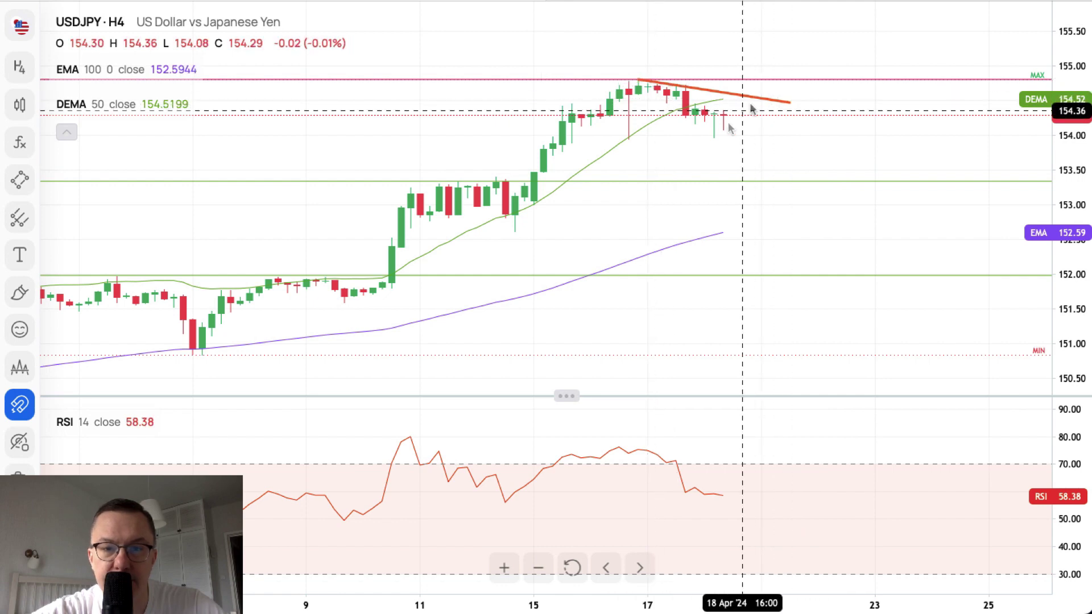
Step: Draw a green horizontal line at 153.94, on the low of the long lower wick from 16 April
click(19, 180)
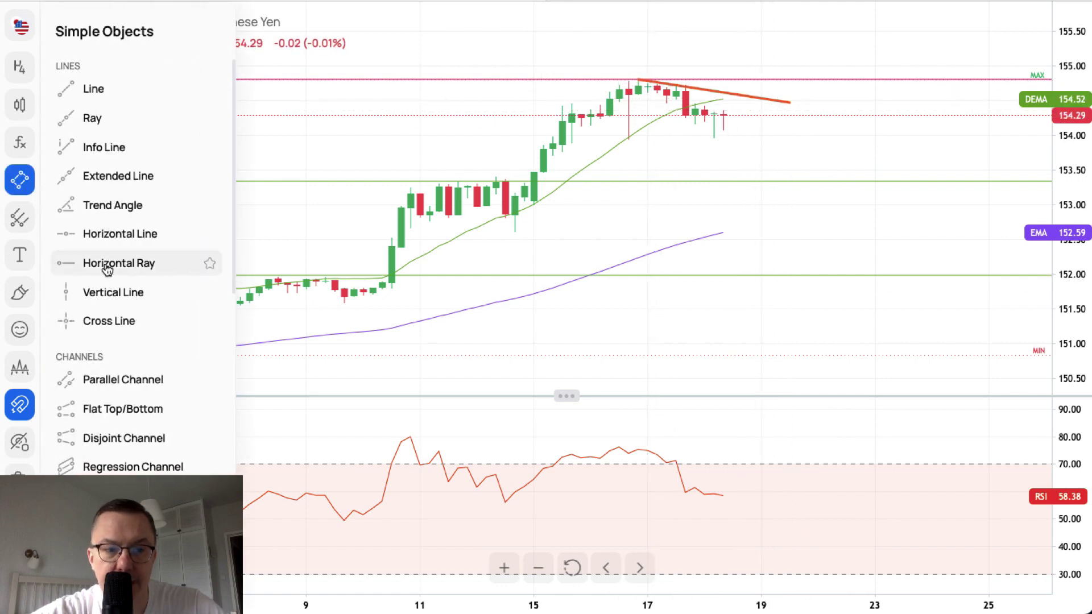
click(108, 236)
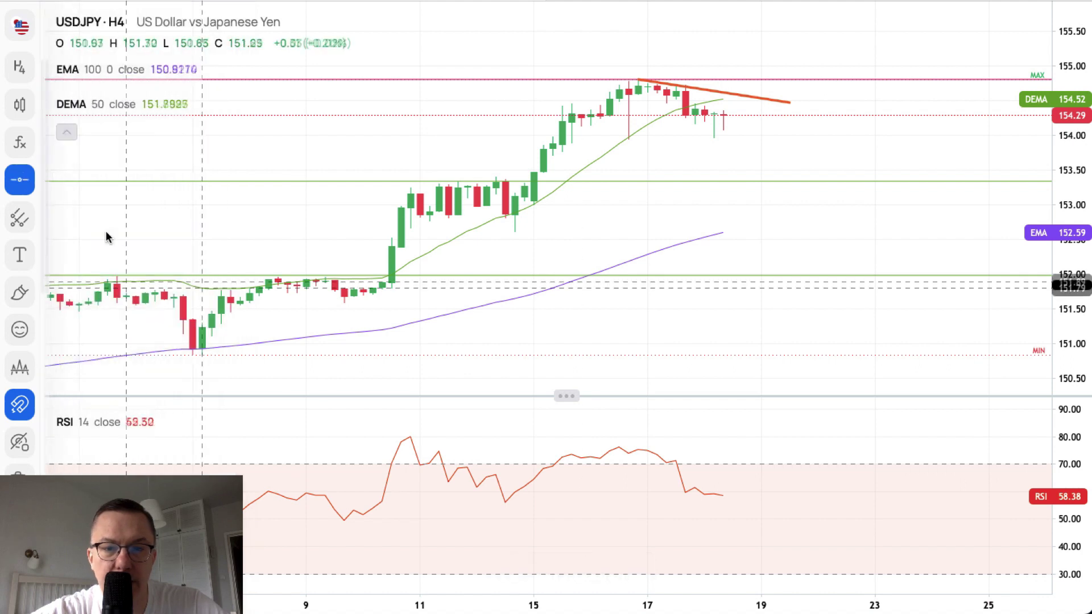
click(629, 140)
click(555, 514)
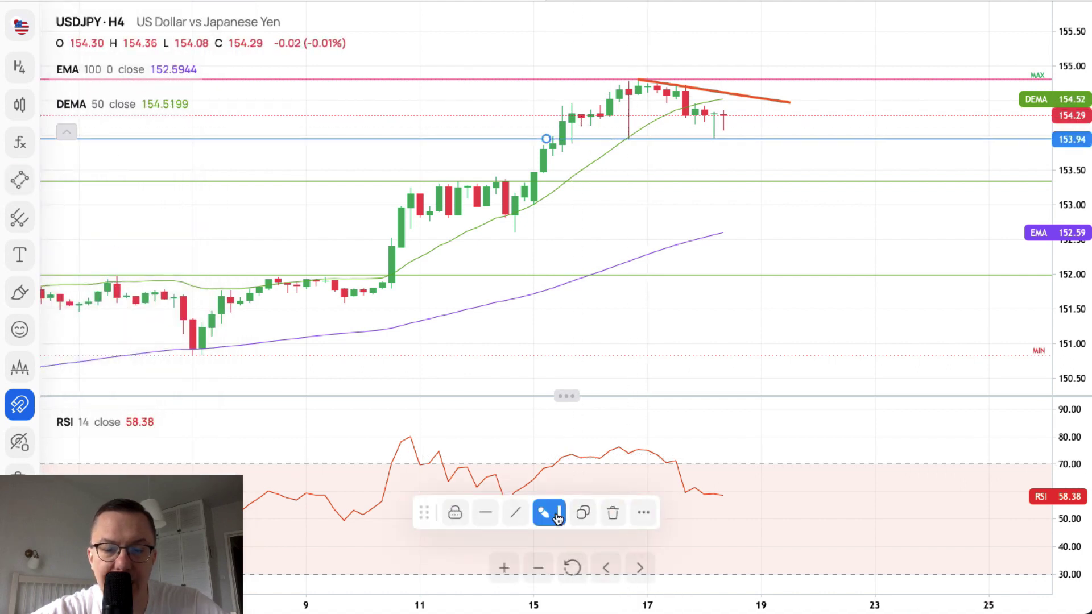
click(571, 577)
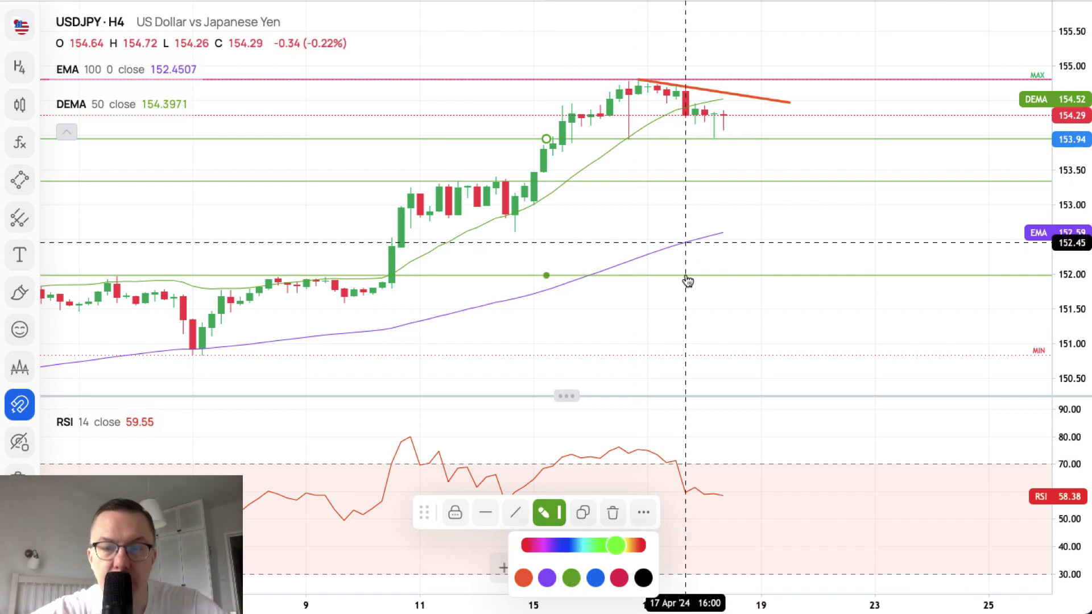
click(753, 157)
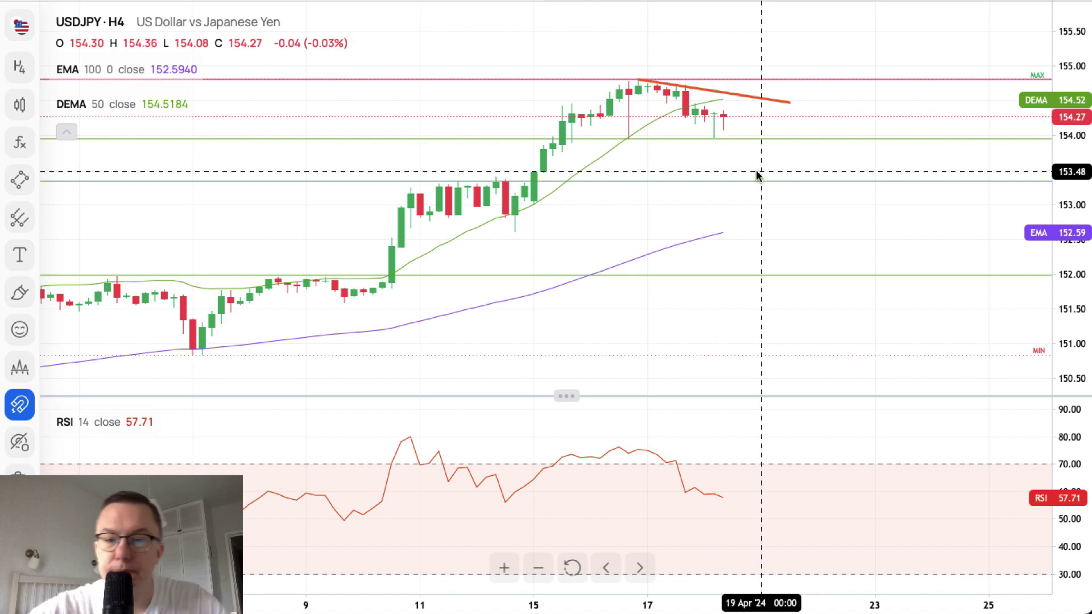
Step: Switch the chart to #CL crude oil and draw a crimson horizontal line at 84.05, on the 15 April low
click(22, 36)
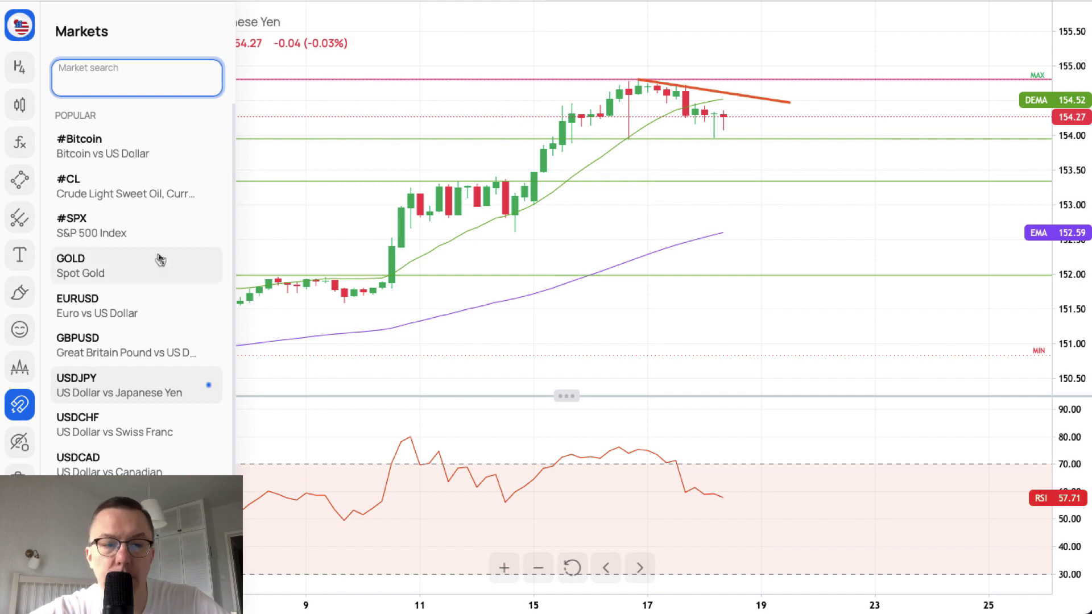
click(135, 191)
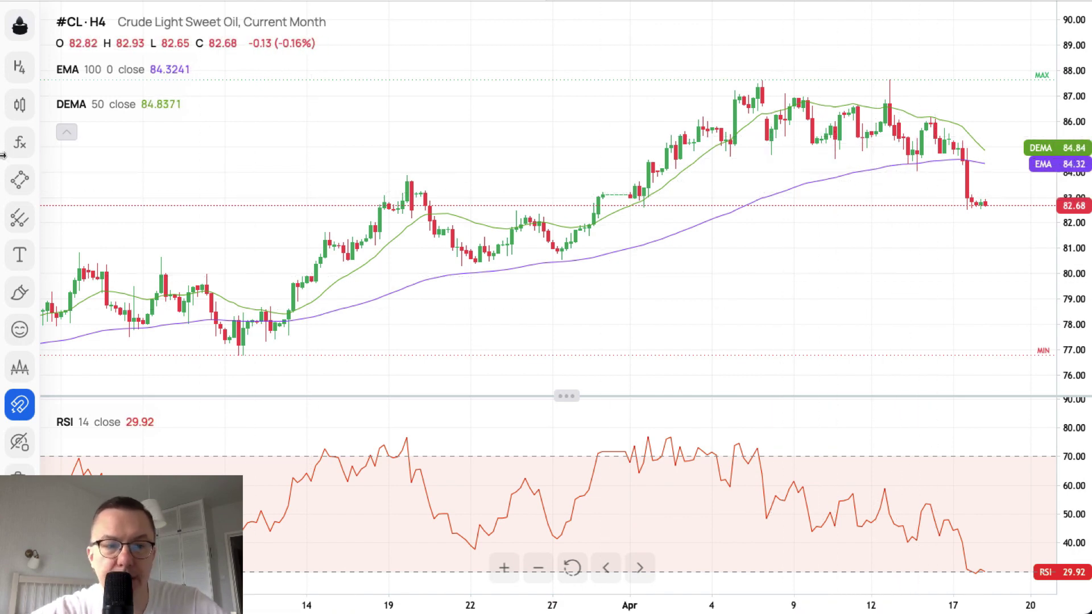
click(18, 181)
click(130, 236)
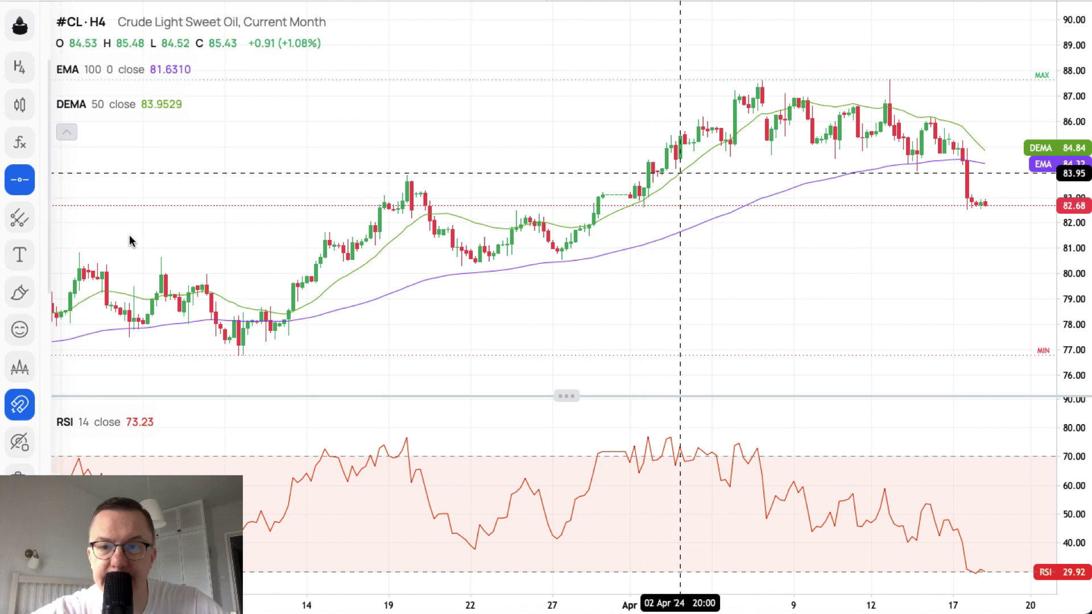
click(917, 179)
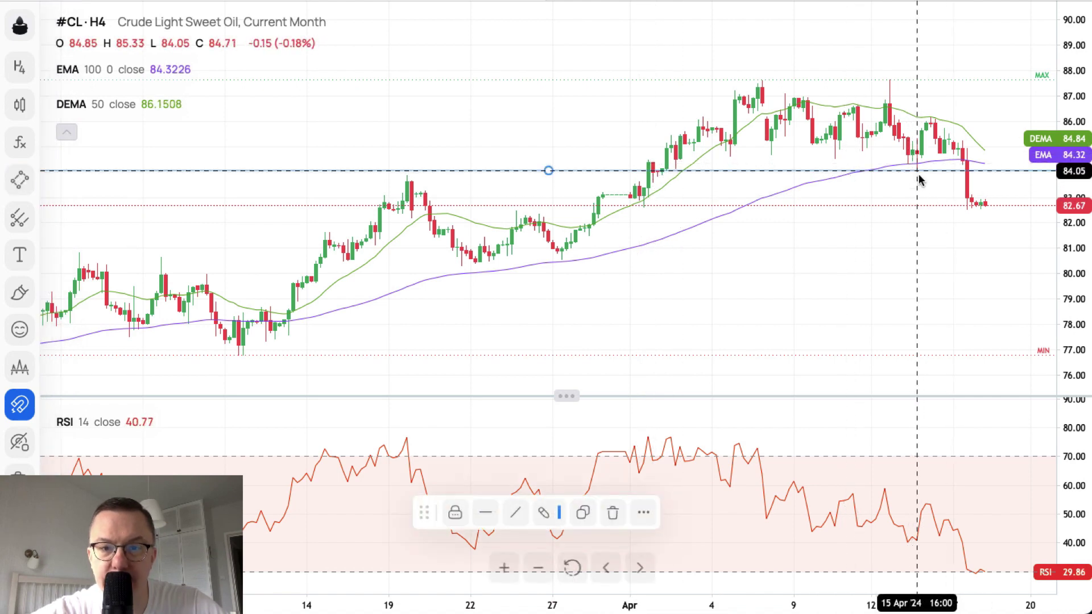
click(545, 513)
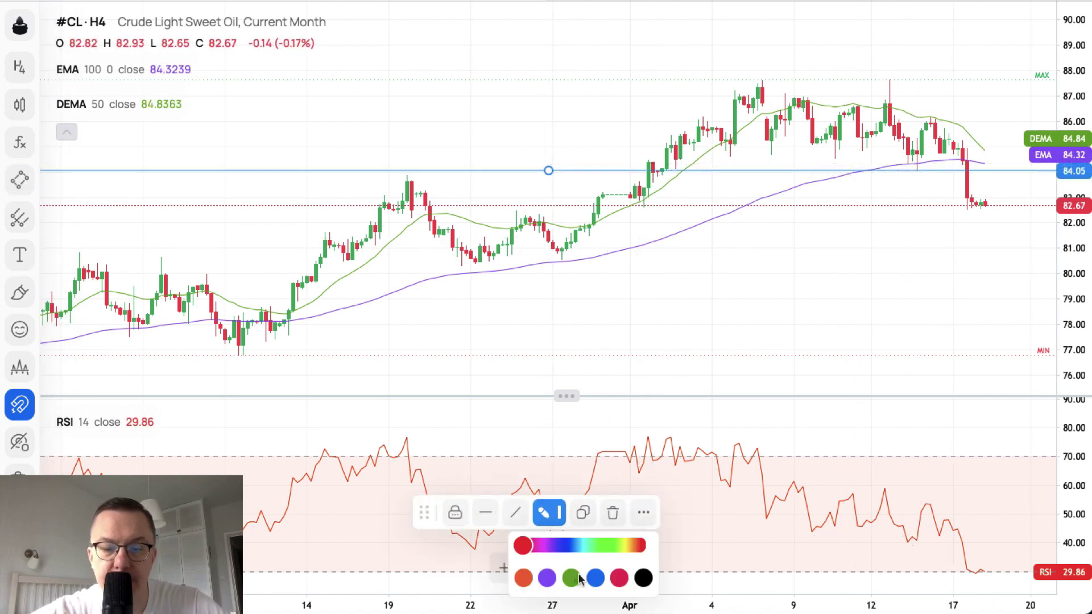
click(618, 578)
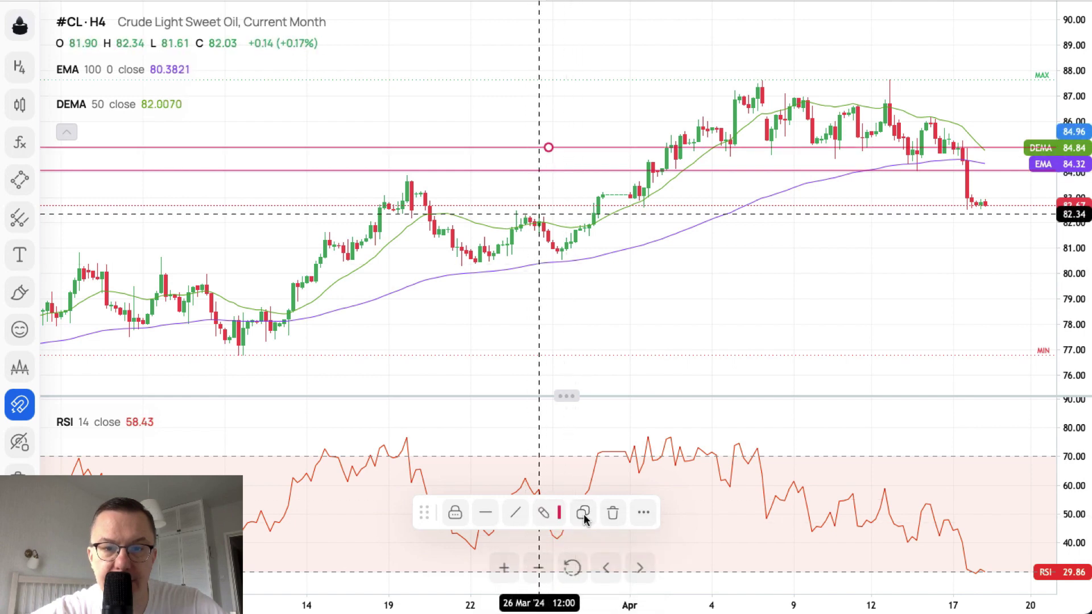
Step: Place a duplicate of the crimson horizontal line at 83.86, on the 19 March high
click(543, 151)
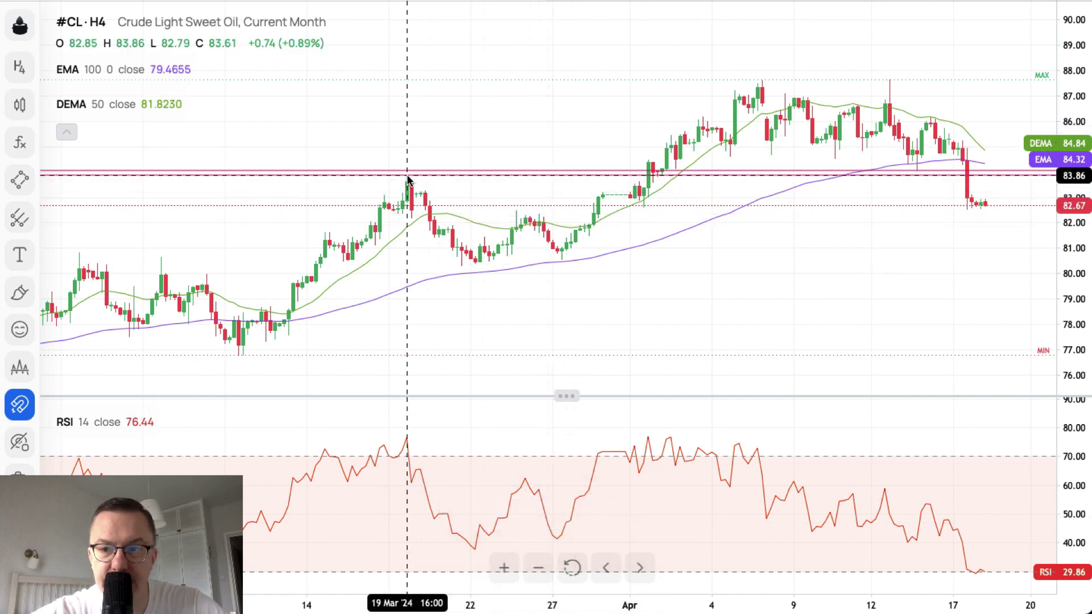
click(407, 176)
key(Escape)
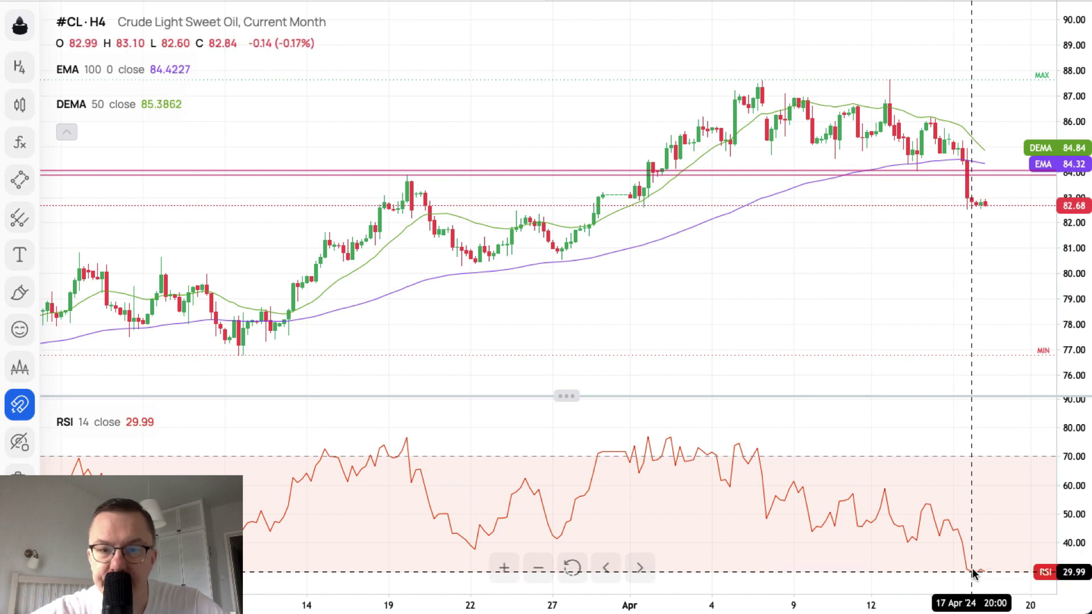
Step: Draw a green horizontal line at 82.46, on the 25 March high of the crude oil chart
click(23, 183)
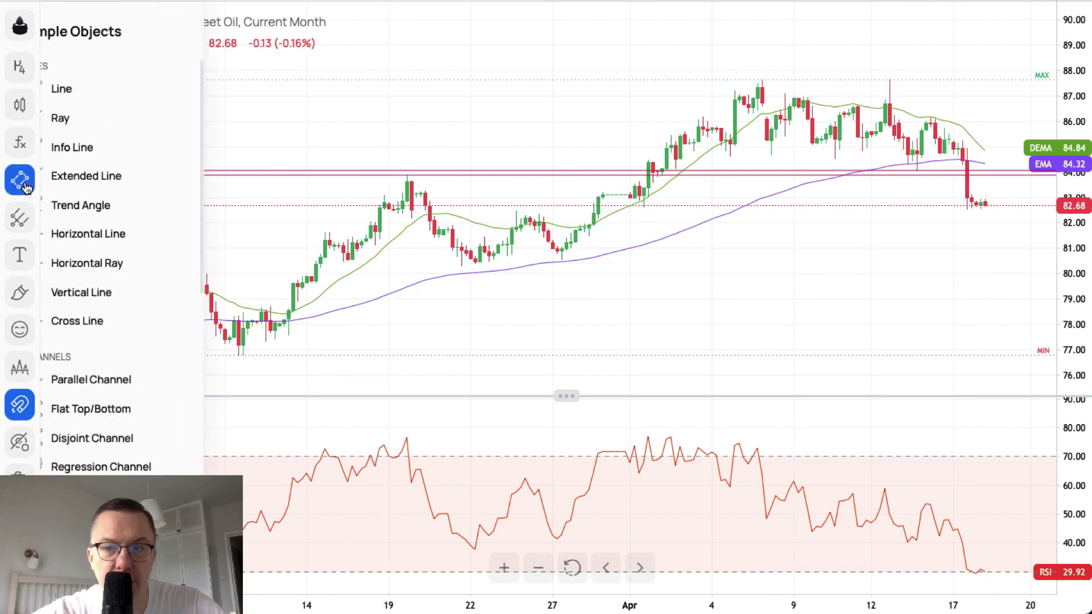
click(108, 244)
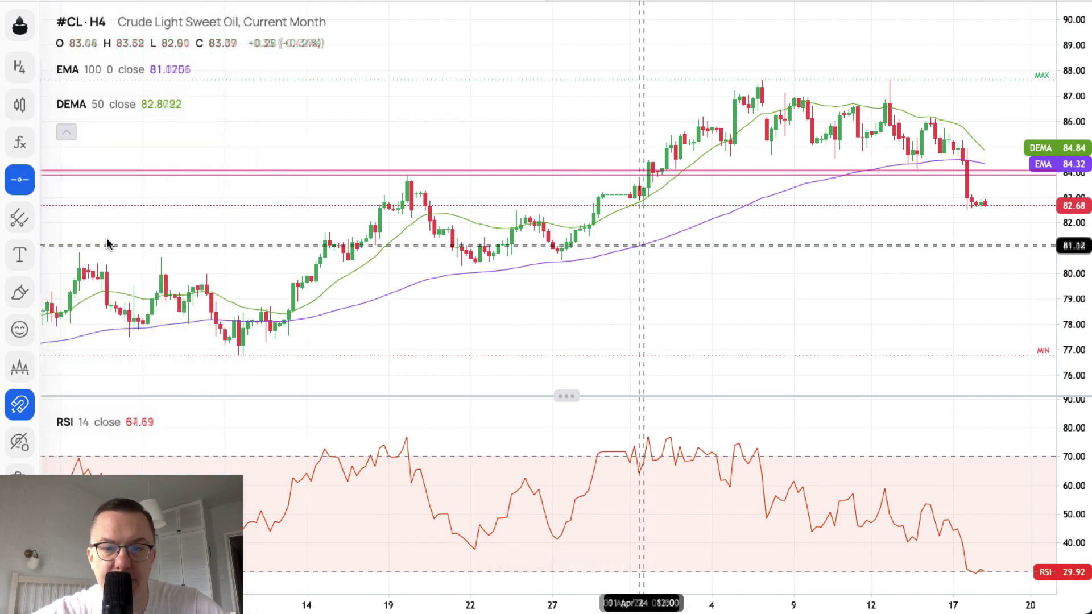
click(515, 211)
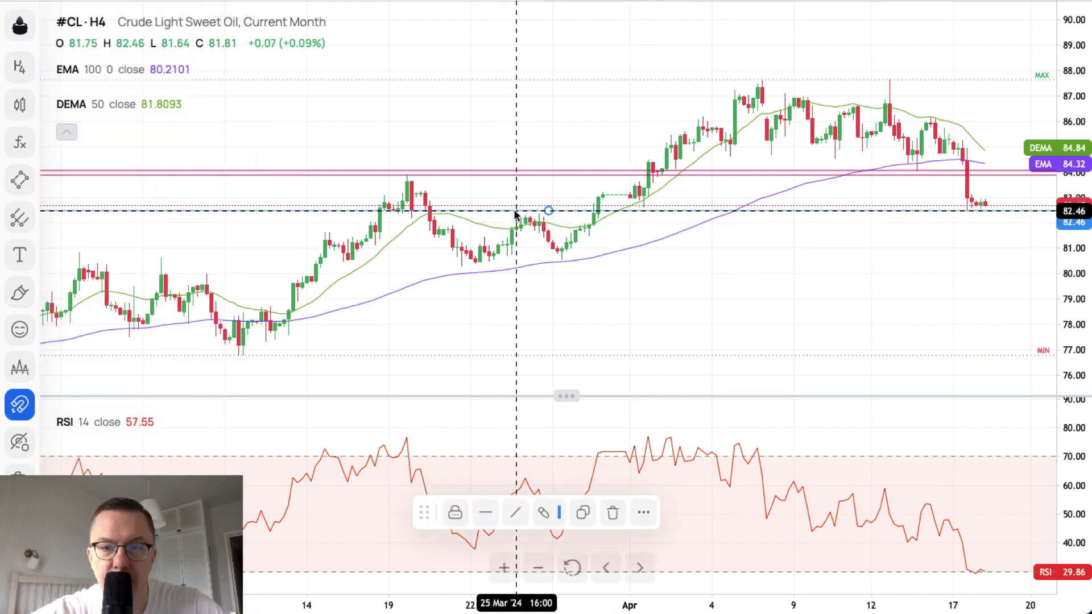
click(545, 512)
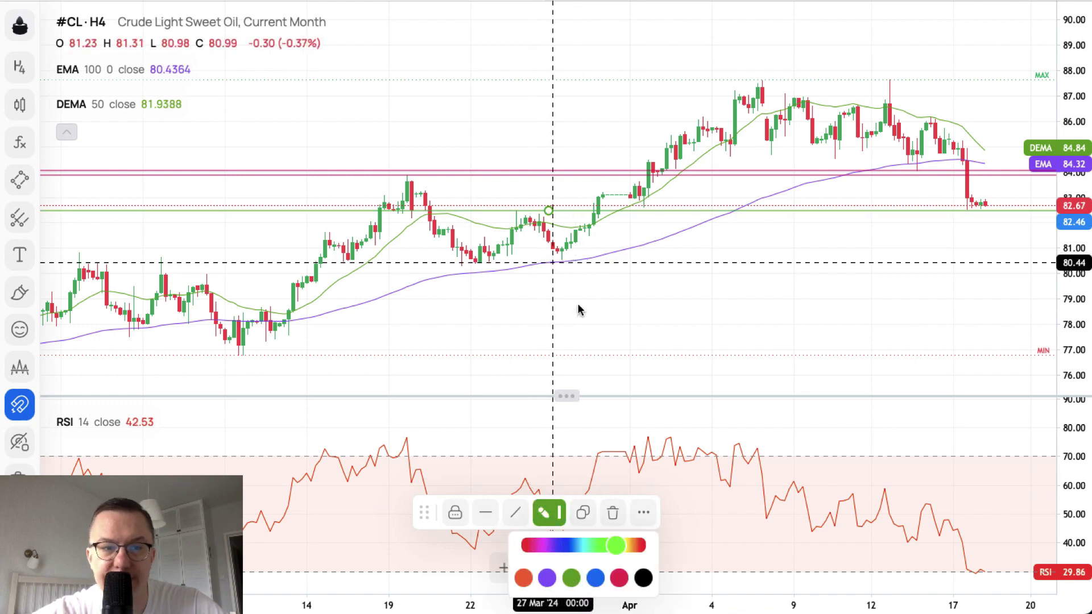
Step: Draw a green horizontal line at 80.84, on the early-March high of the crude oil chart
click(20, 182)
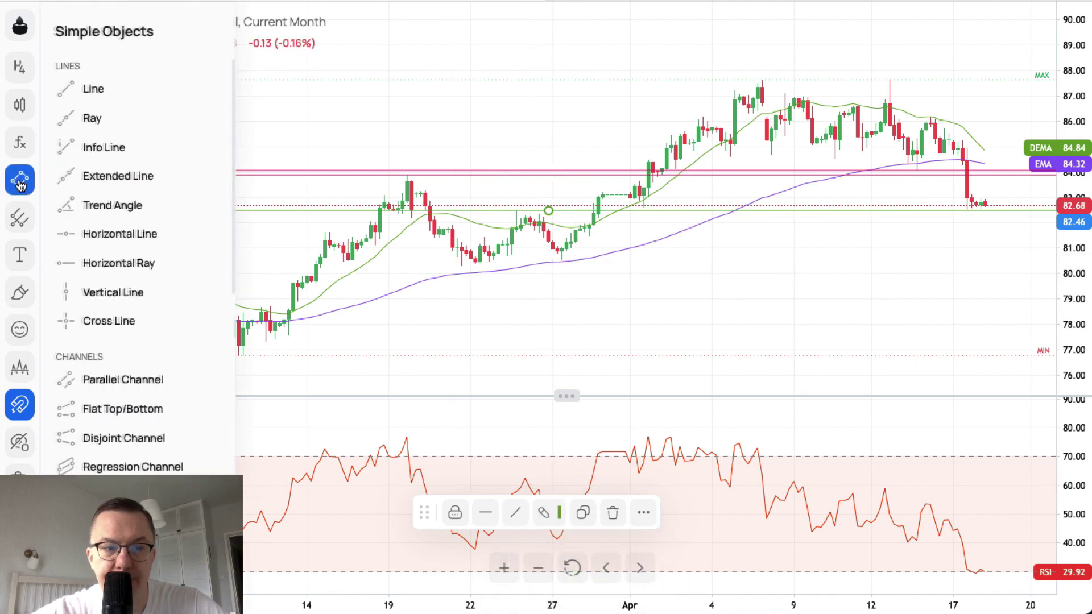
click(79, 234)
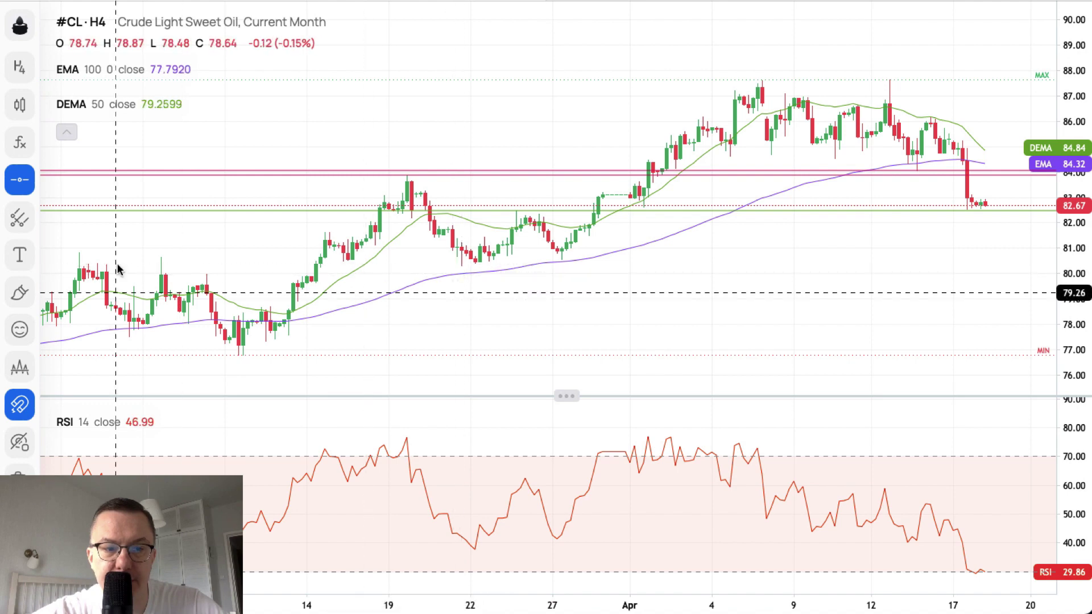
click(83, 252)
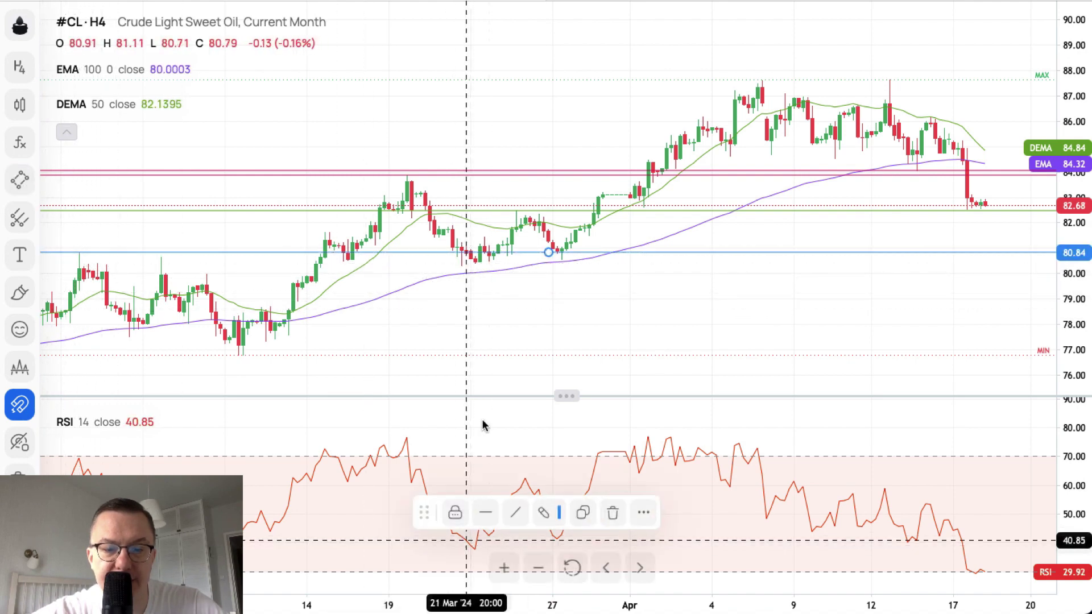
click(543, 512)
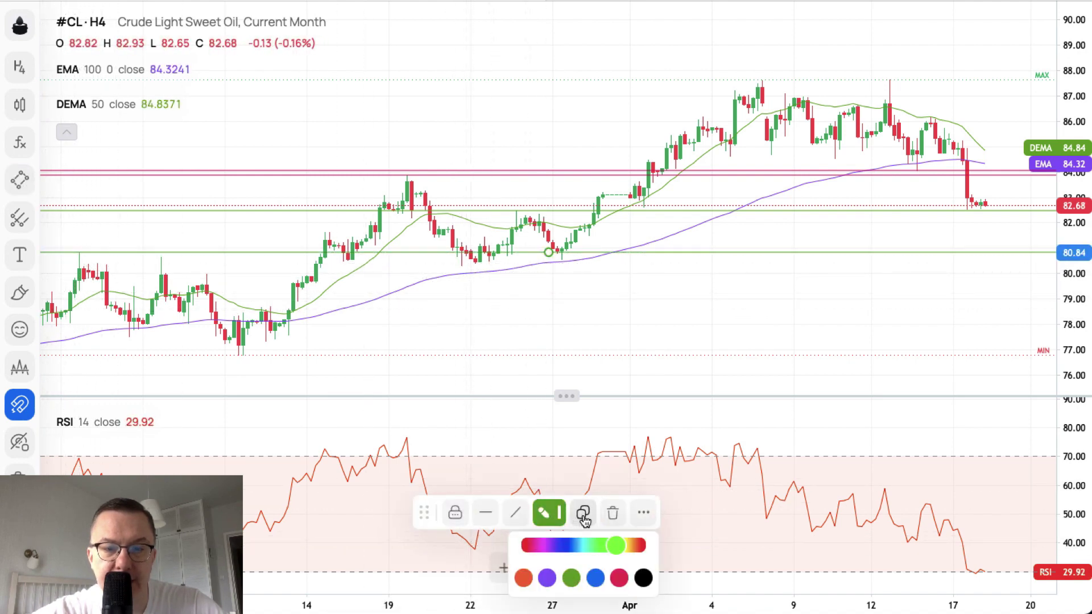
Step: Duplicate the 80.84 green line and place the copy at 80.31, on the 21 March low
click(582, 512)
drag(551, 233, 465, 268)
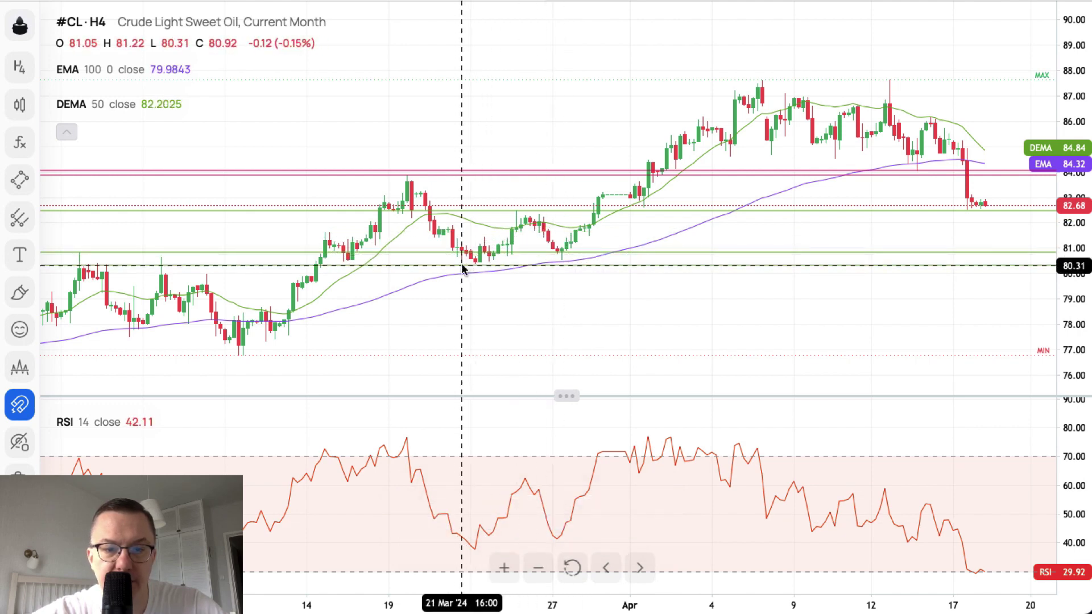
click(462, 266)
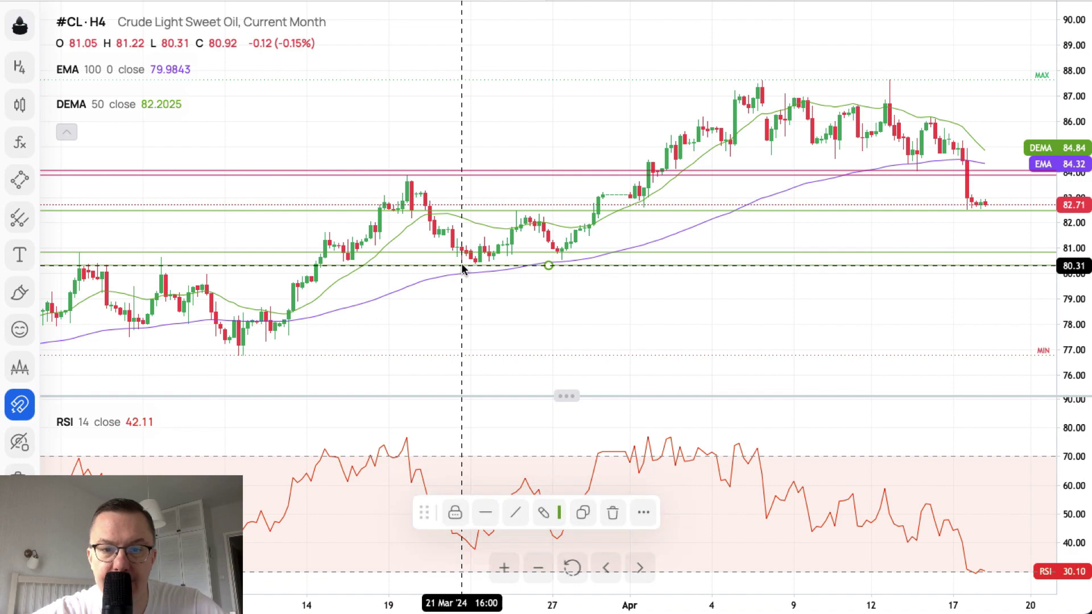
click(563, 298)
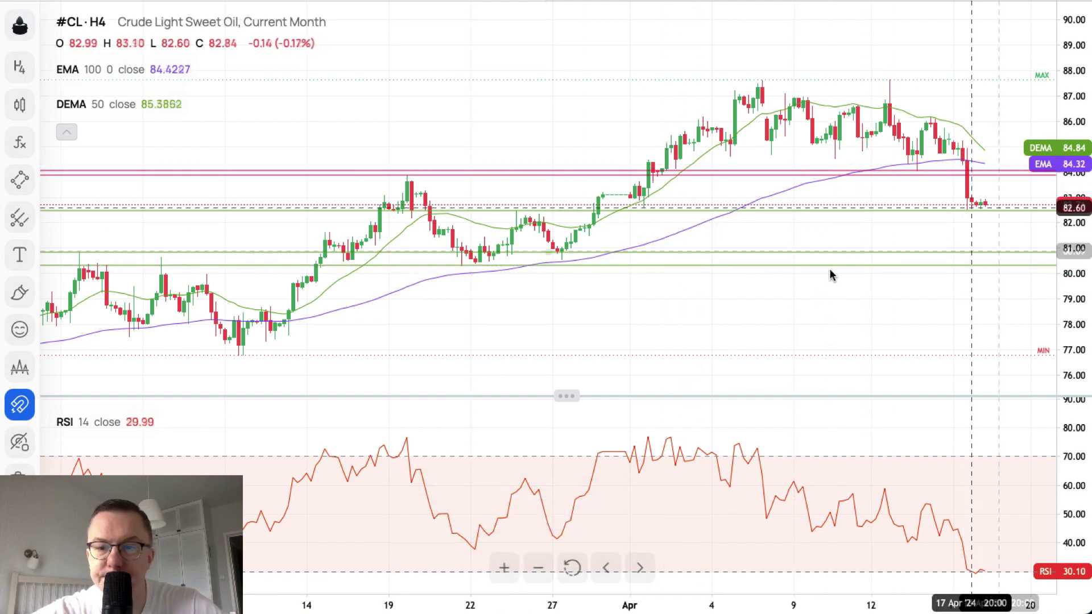
Step: Draw an arrow from the latest crude oil candle up to the lower crimson resistance line at about 83.8
scroll(829, 274, right, 5)
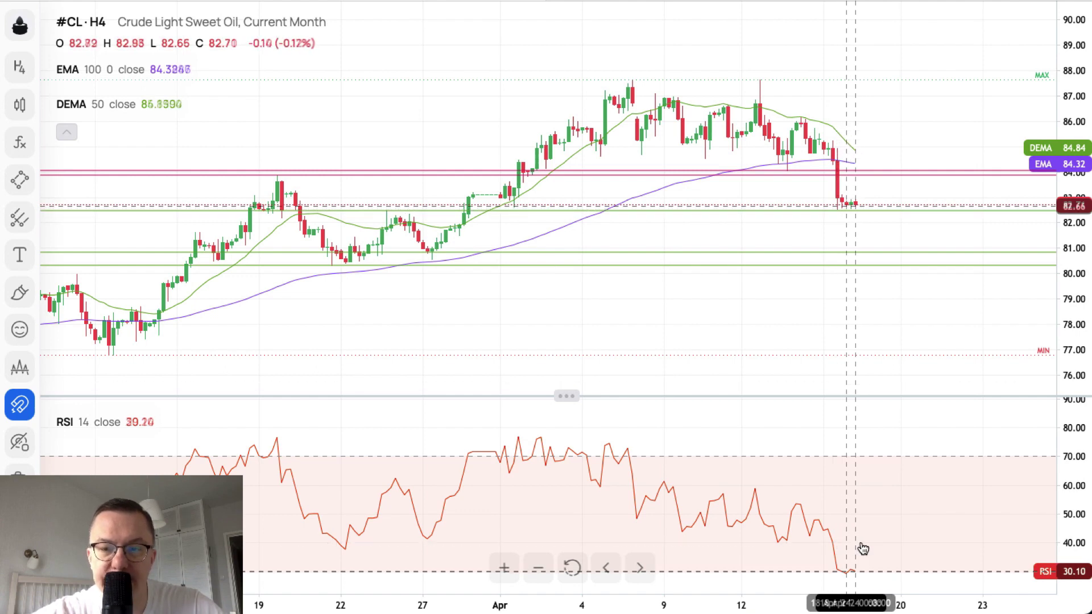
key(alt+t)
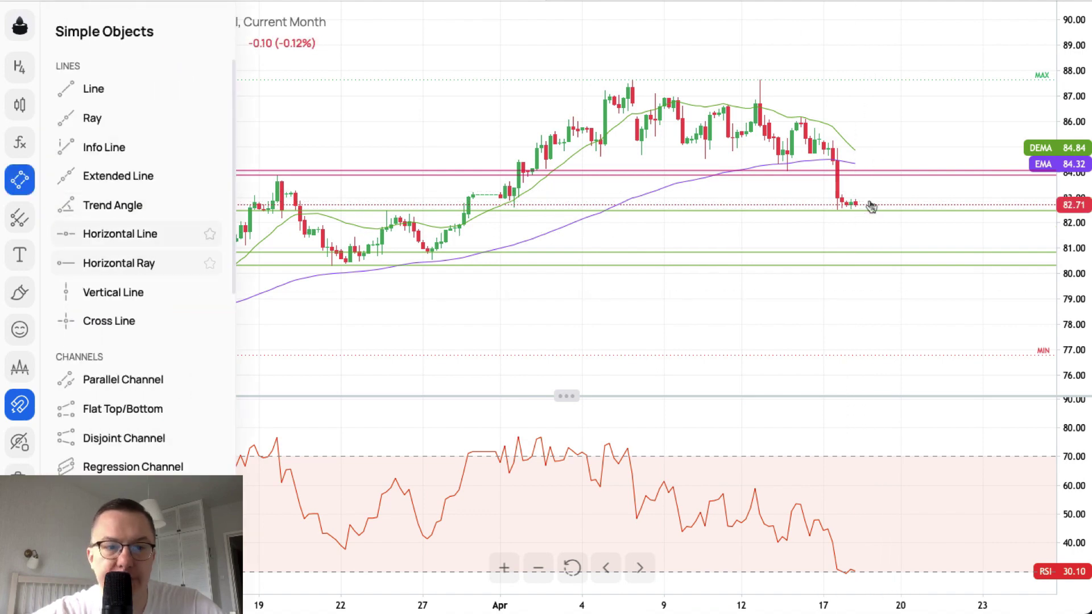
scroll(142, 432, down, 5)
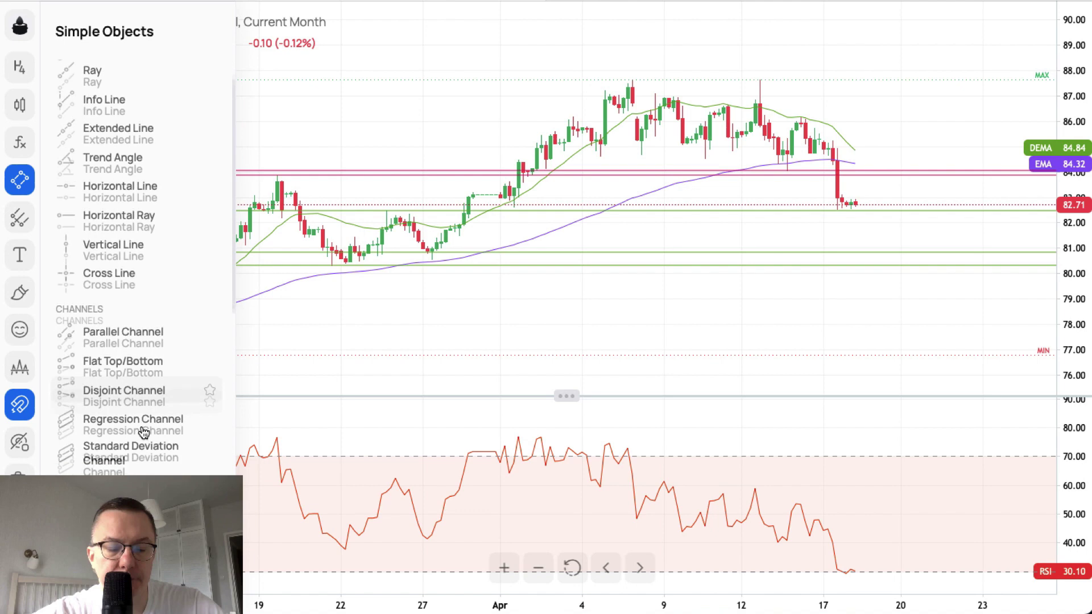
click(114, 390)
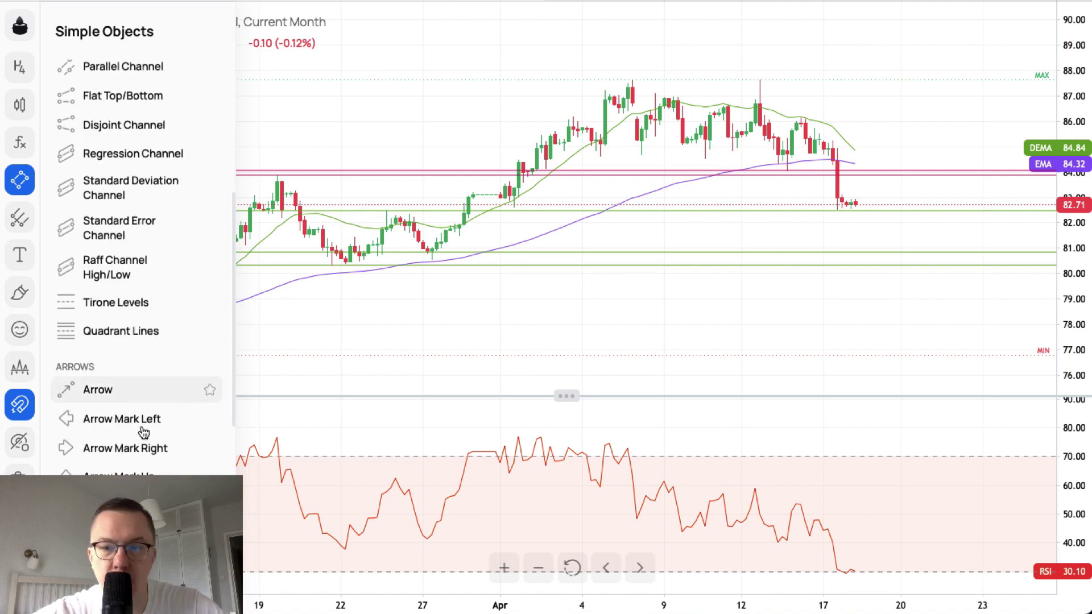
click(865, 203)
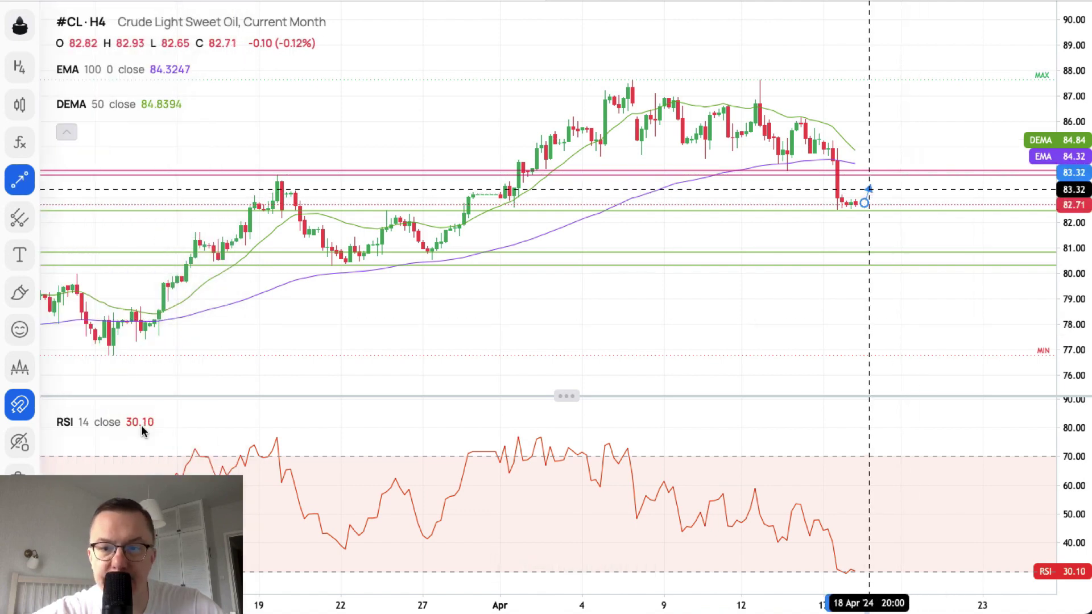
click(878, 180)
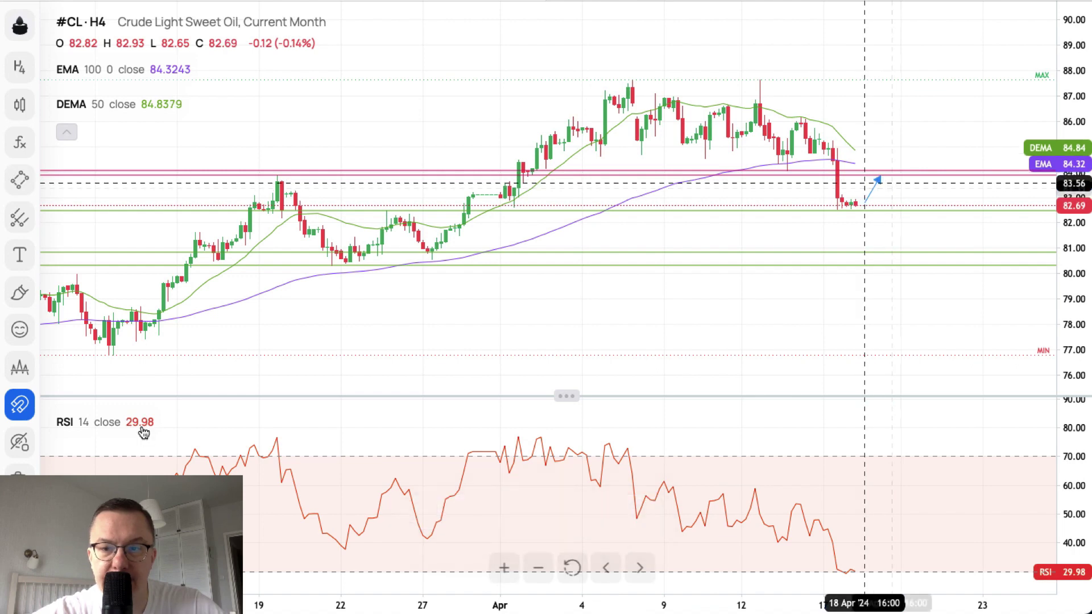
Step: Draw a second arrow from about 83.78 on 19 April down to the green support zone, between 80.84 and 80.31
click(19, 180)
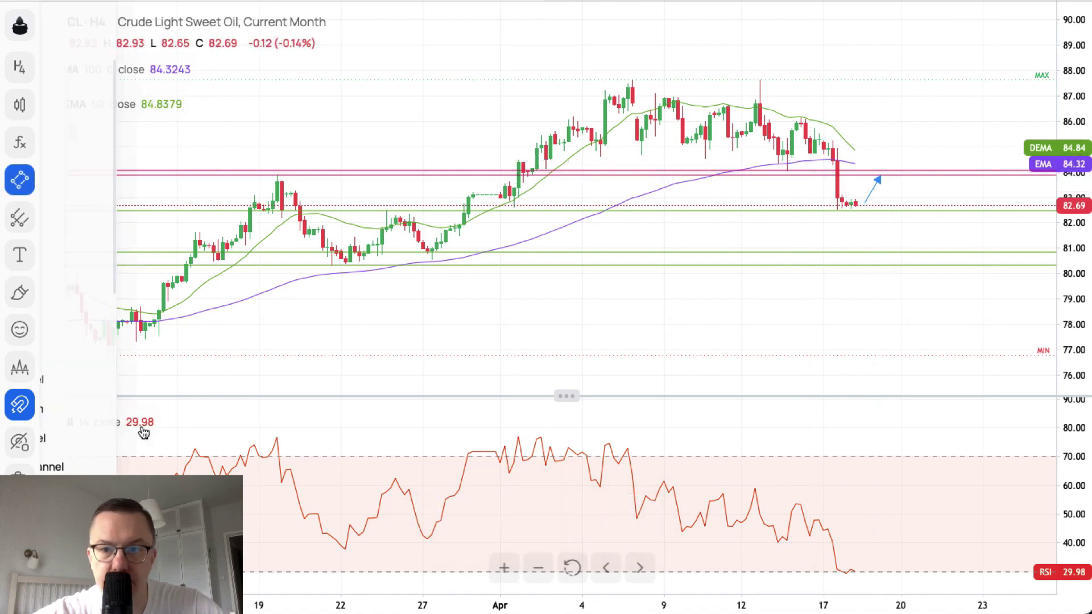
scroll(134, 458, down, 10)
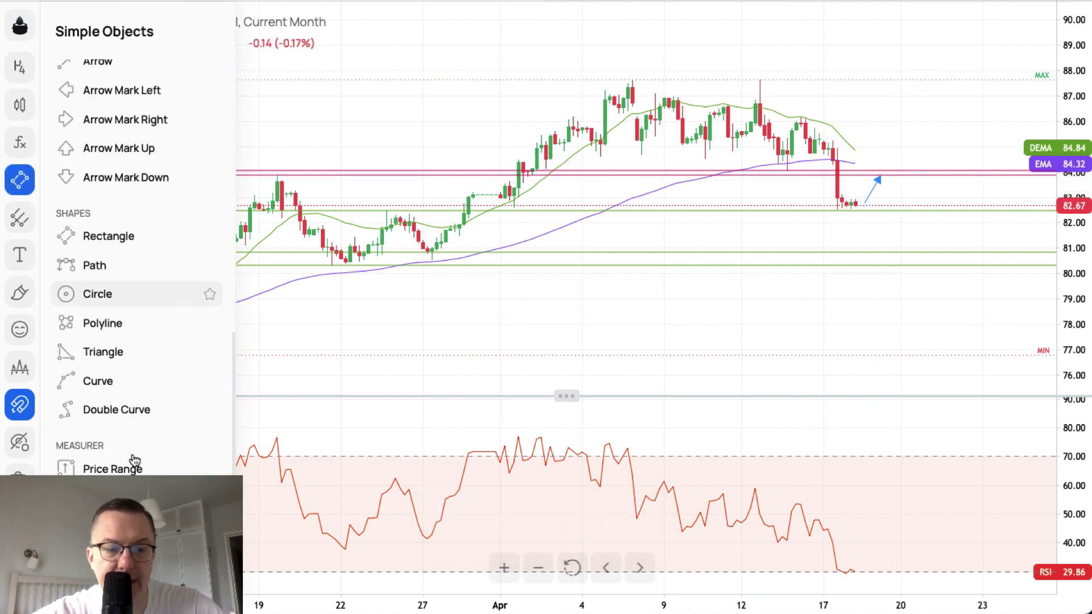
scroll(132, 458, up, 6)
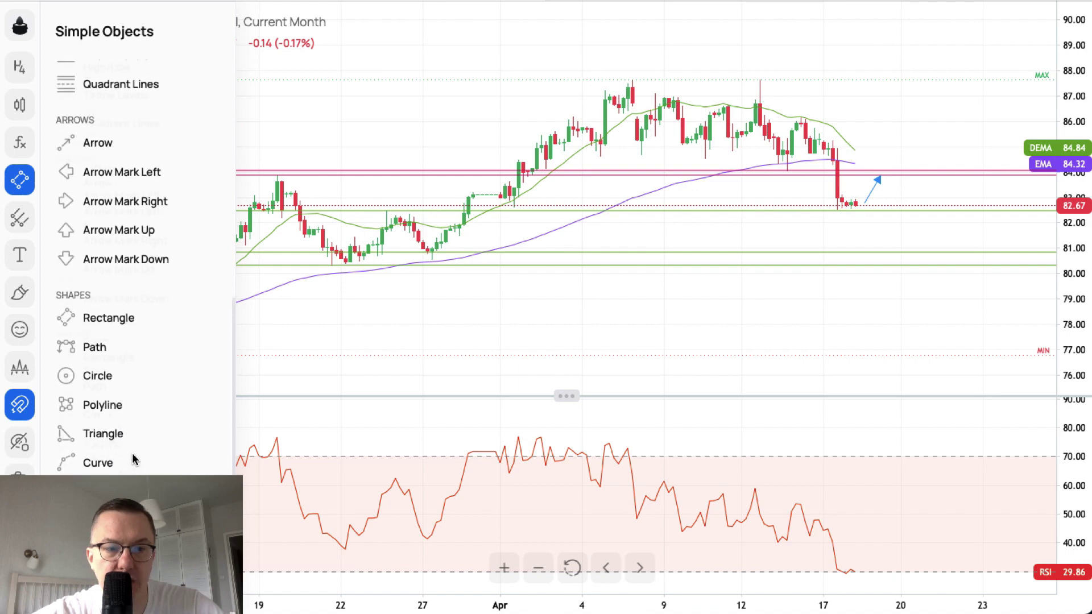
click(139, 281)
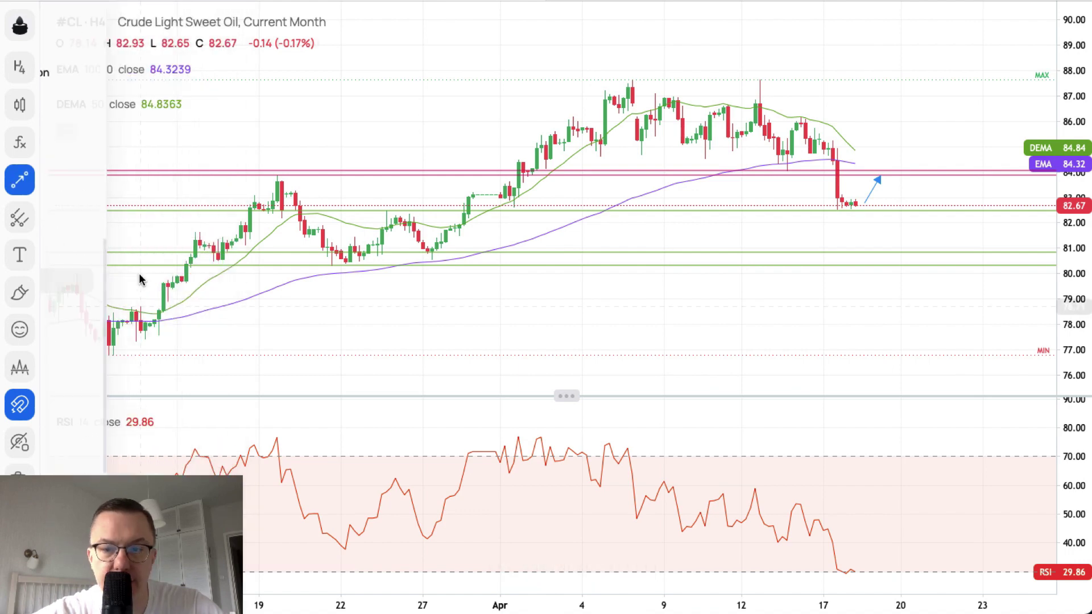
click(886, 177)
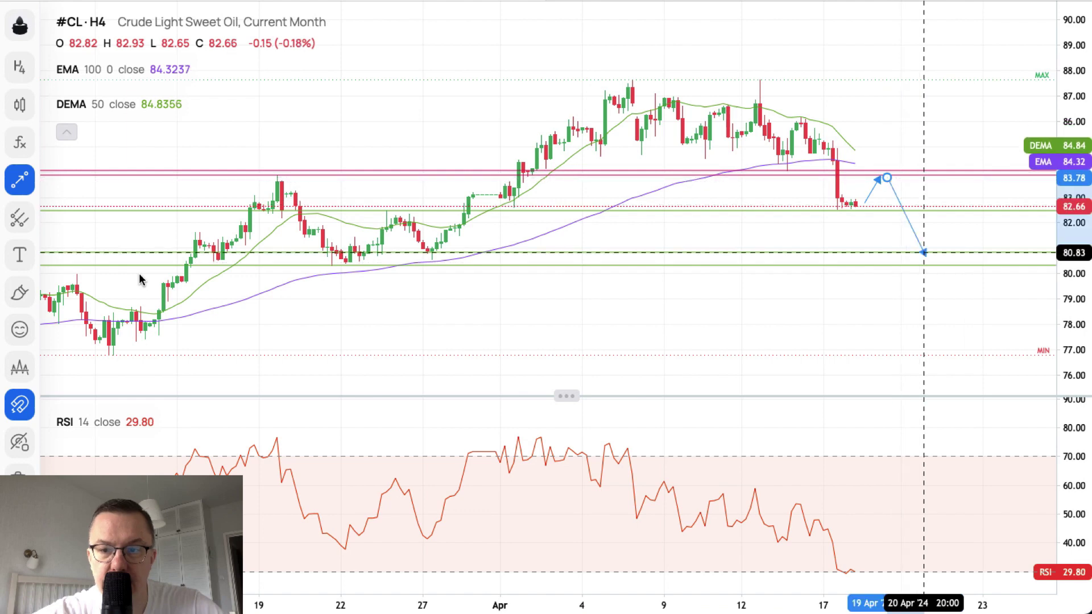
click(924, 255)
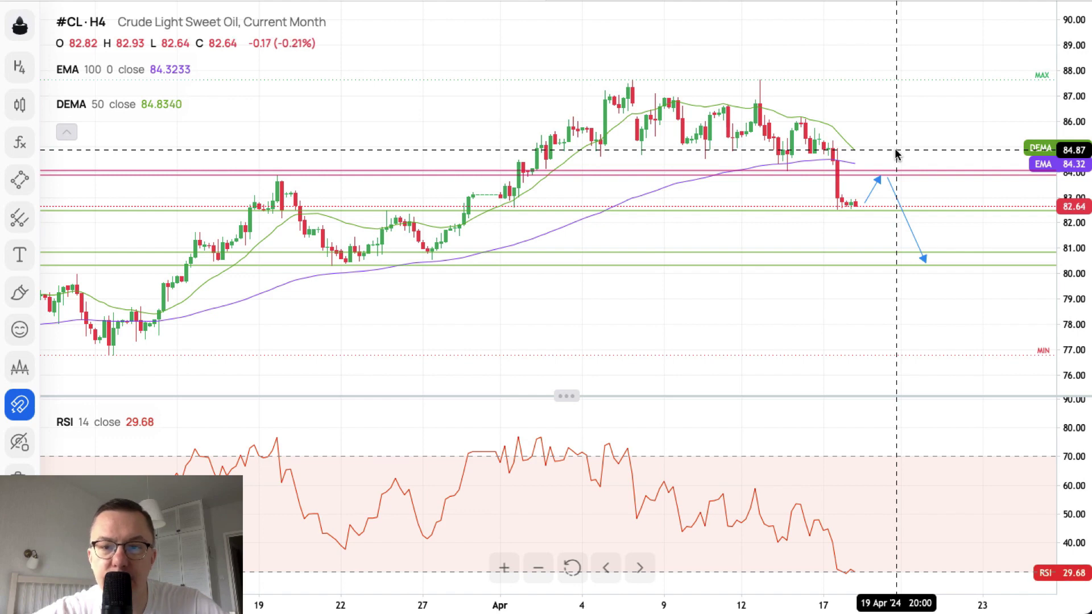
Step: Draw a thick crimson horizontal line at 87.62, on the 5 April high of the crude oil chart
click(20, 180)
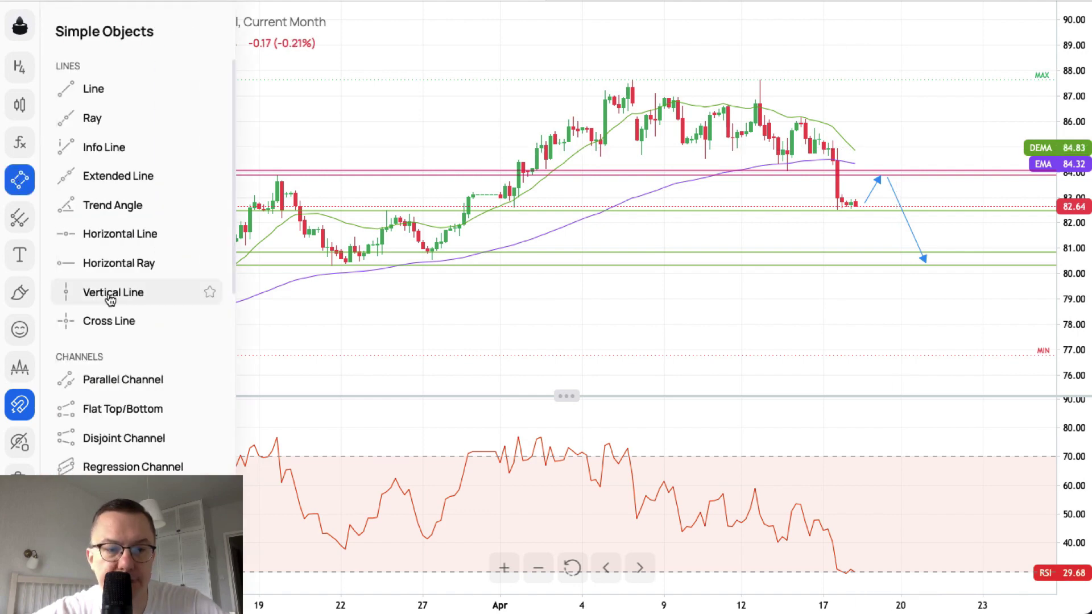
click(112, 239)
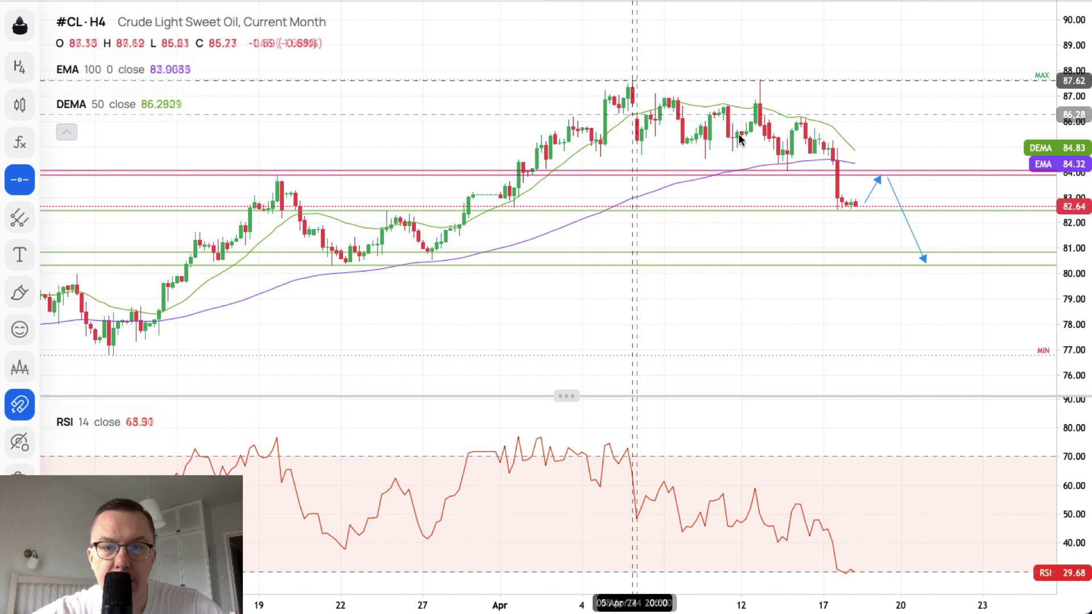
click(704, 80)
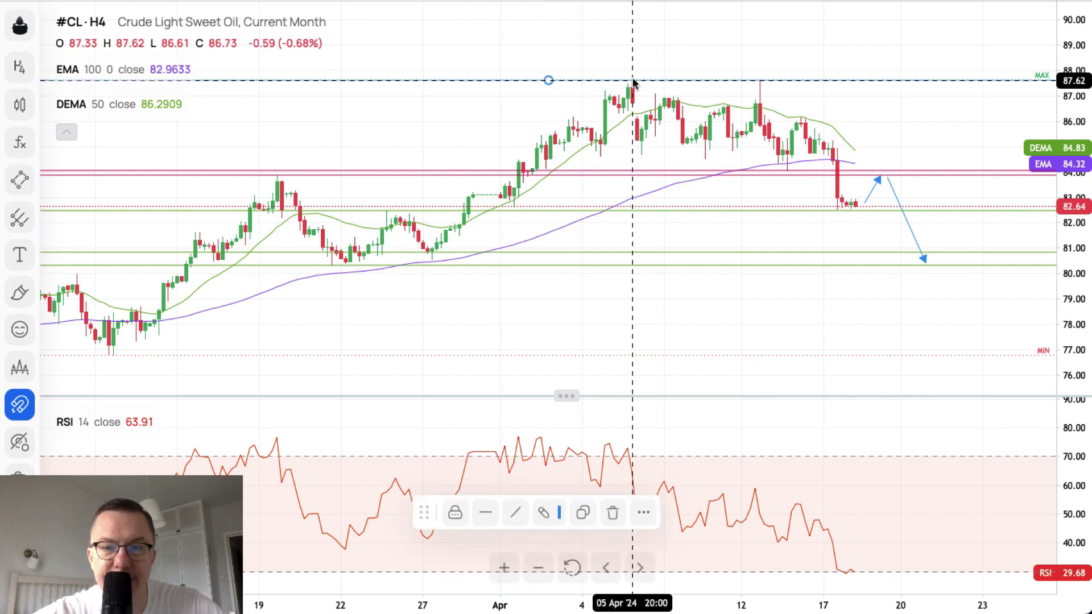
click(557, 515)
click(619, 578)
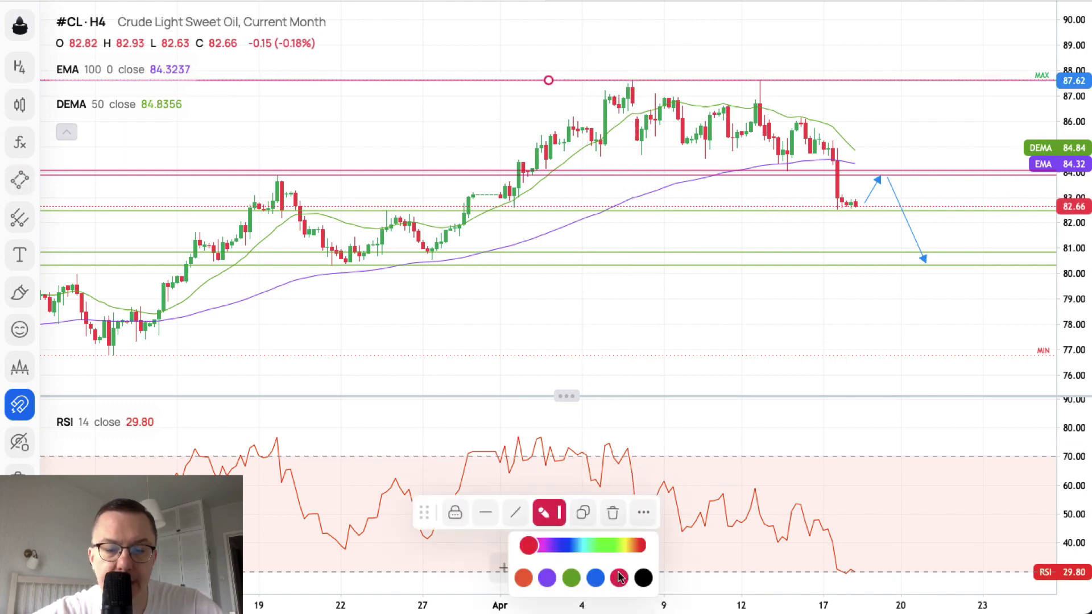
click(489, 515)
click(566, 546)
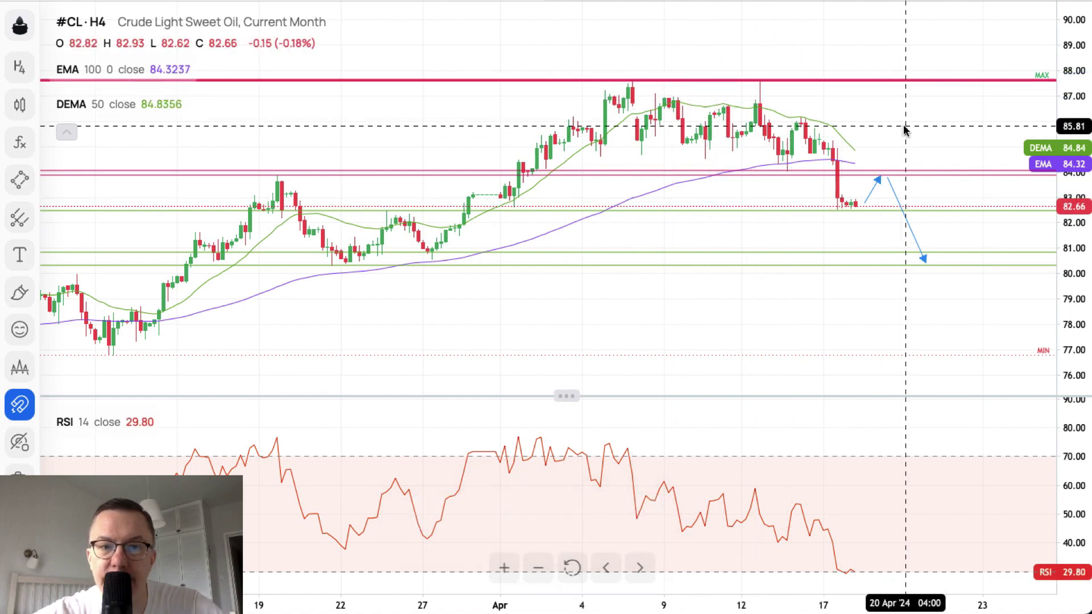
Step: Switch the chart to the #Bitcoin market
mouse_move(112, 87)
click(21, 27)
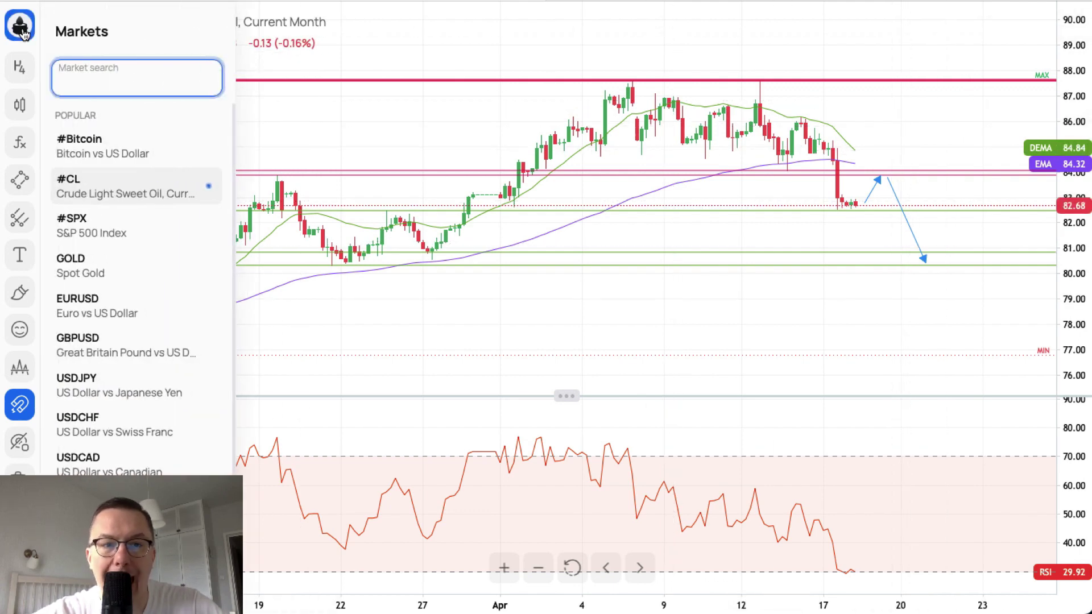
click(111, 149)
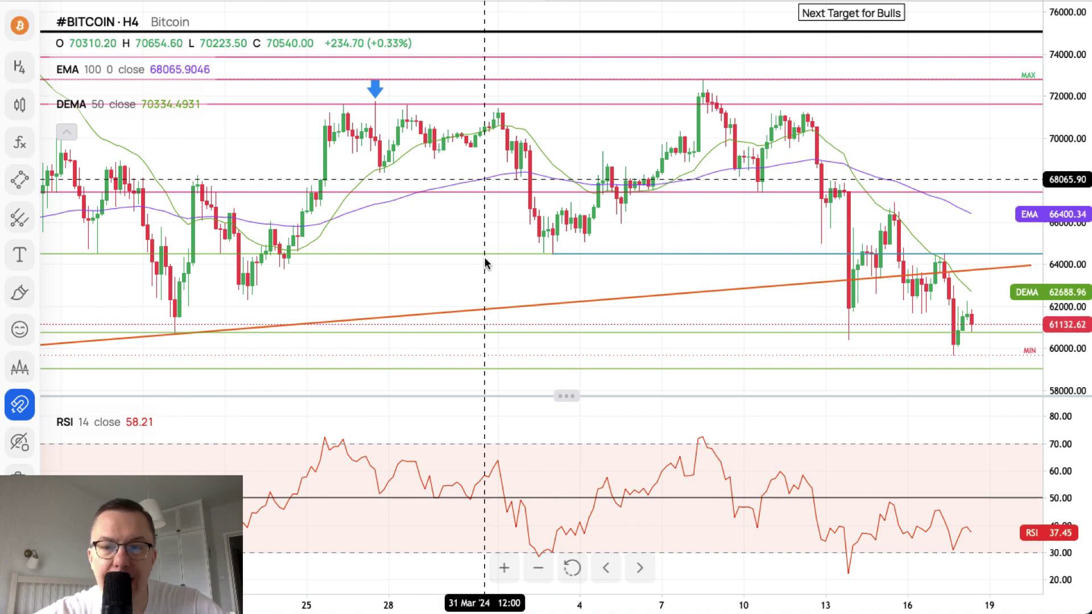
Step: Move the "Next Target for Bulls" label forward in time so that it starts at 18 April
scroll(536, 295, right, 3)
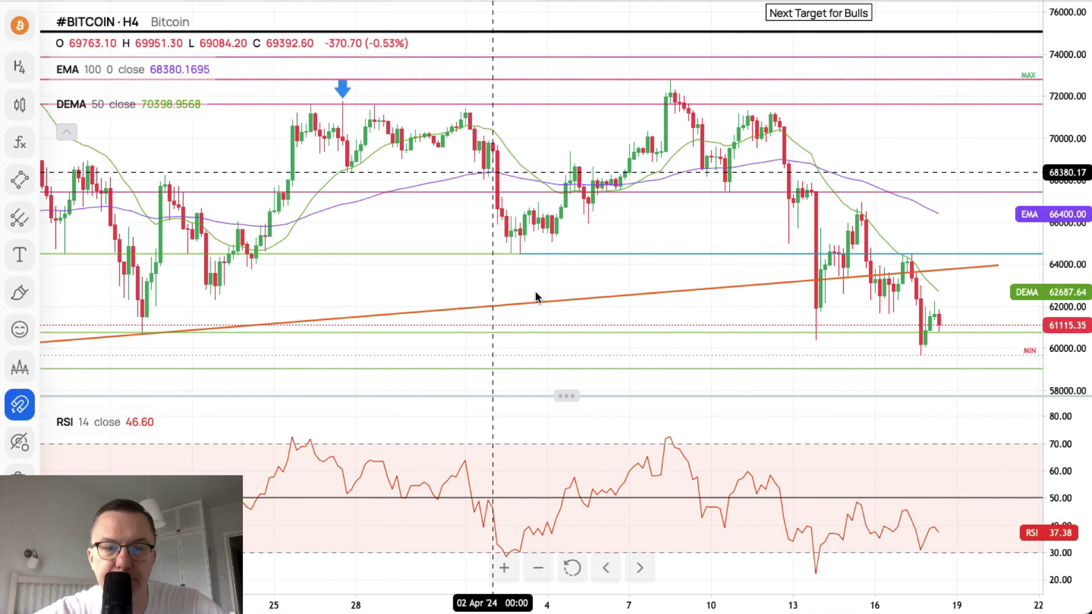
drag(761, 11, 930, 21)
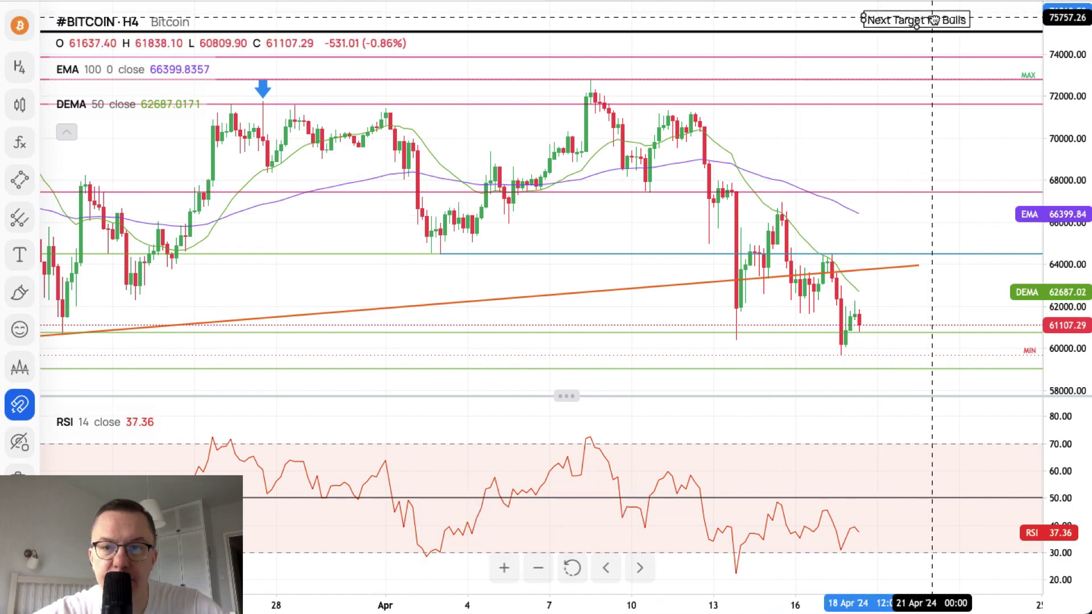
click(898, 149)
Step: Delete the green horizontal line and the blue horizontal ray at 64476.60 on the Bitcoin chart
scroll(816, 154, right, 2)
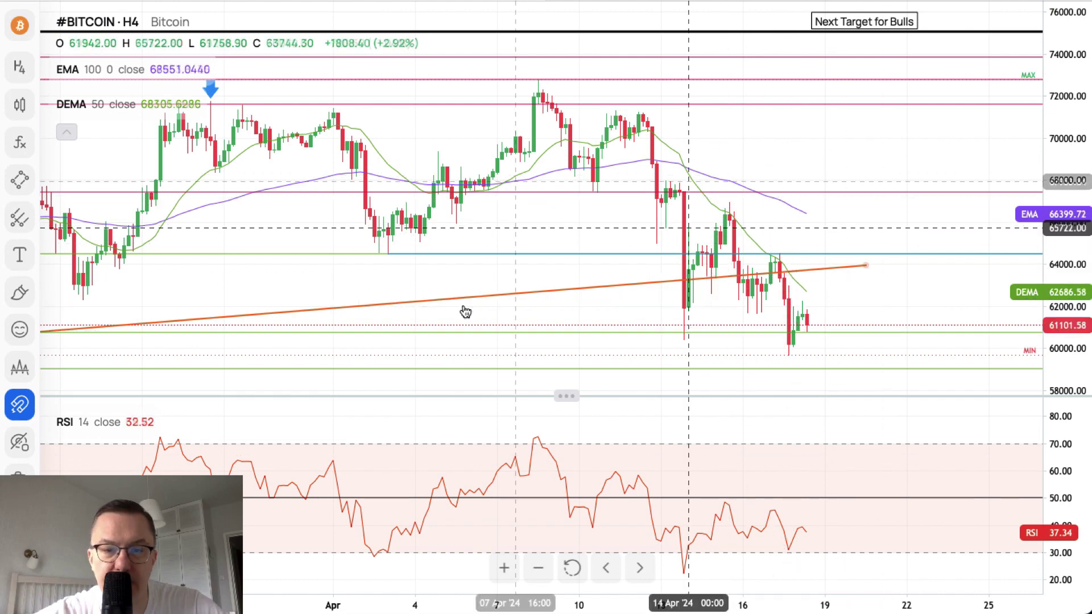
click(358, 253)
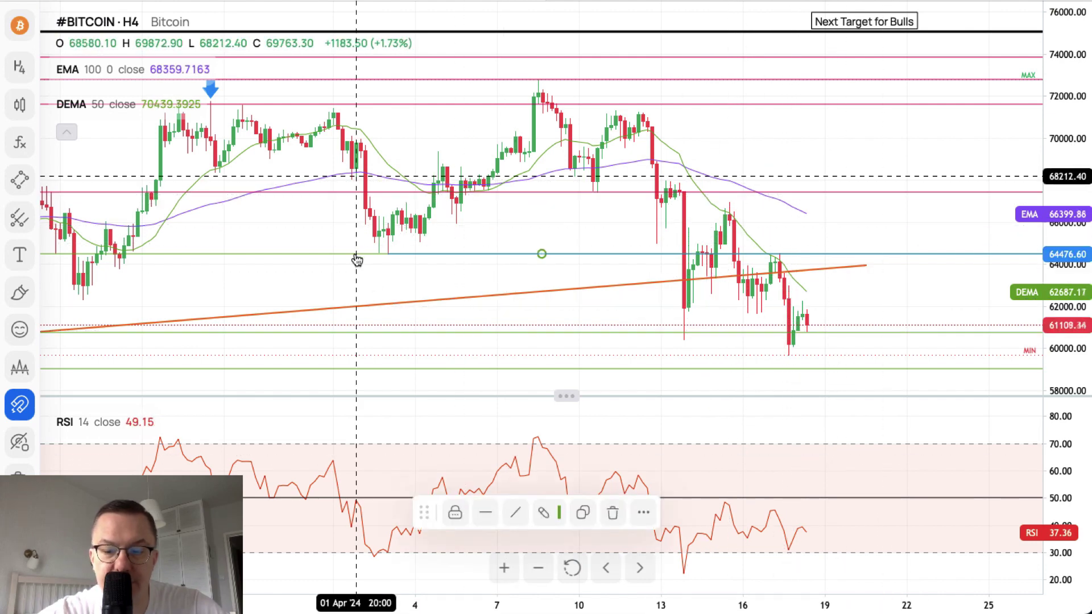
click(626, 514)
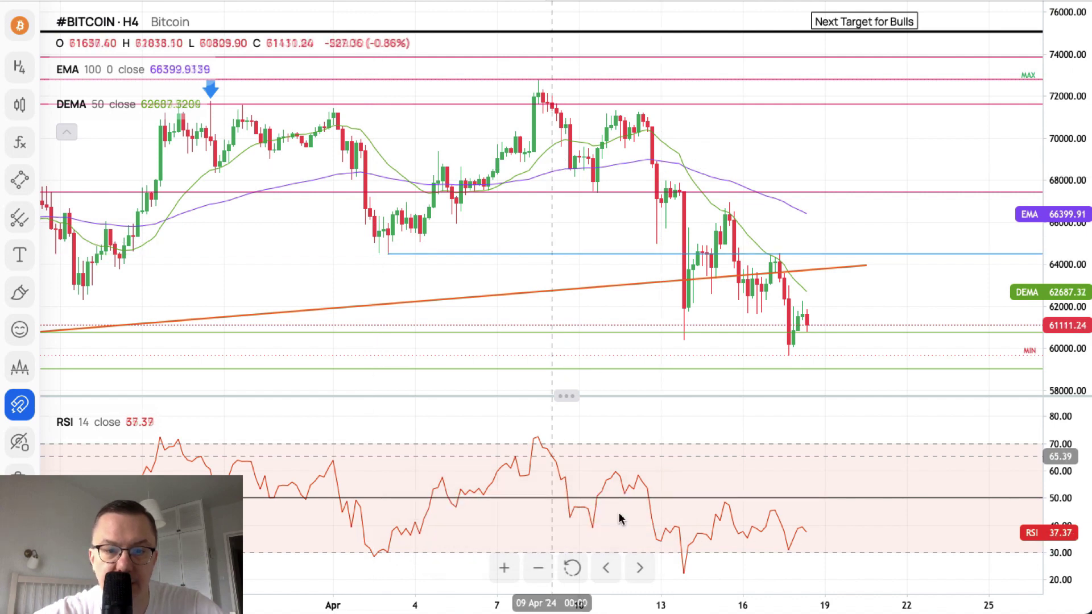
click(394, 253)
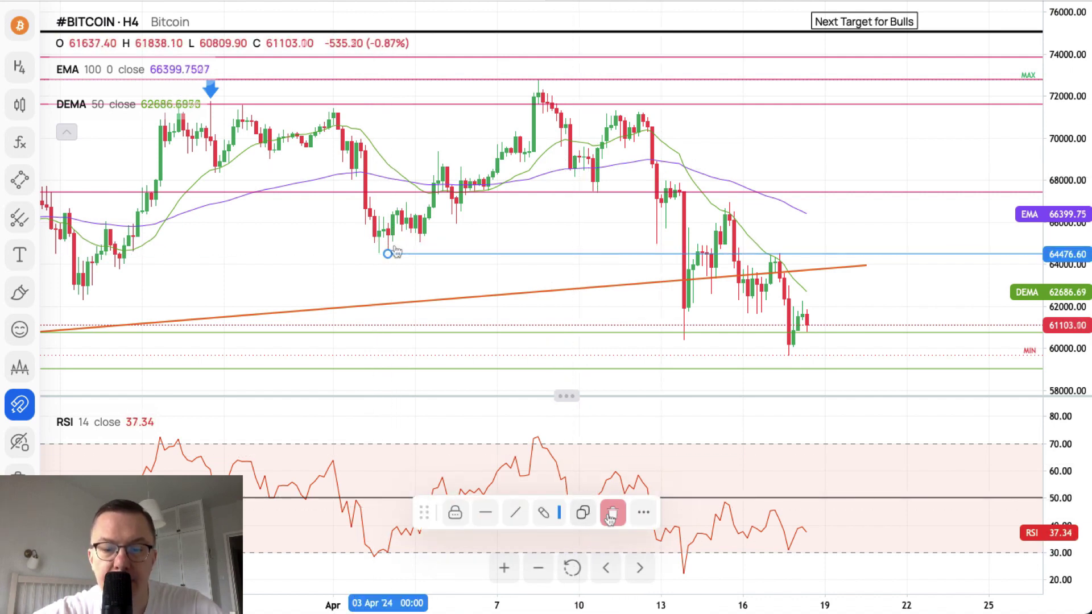
click(612, 513)
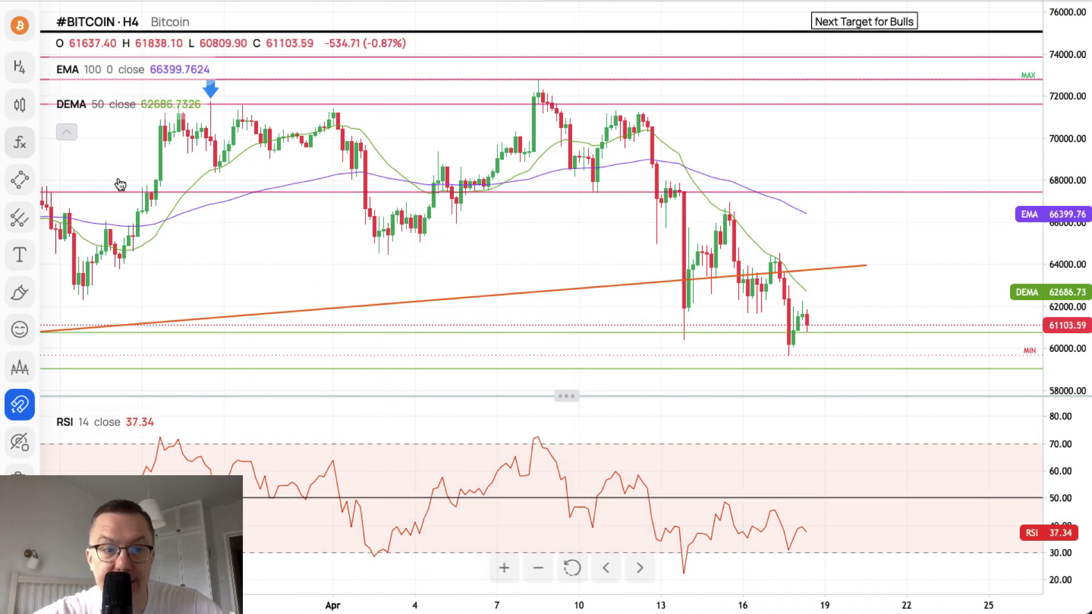
Step: Draw a crimson horizontal line at 64476.60, on the early-April low of the Bitcoin chart
click(20, 180)
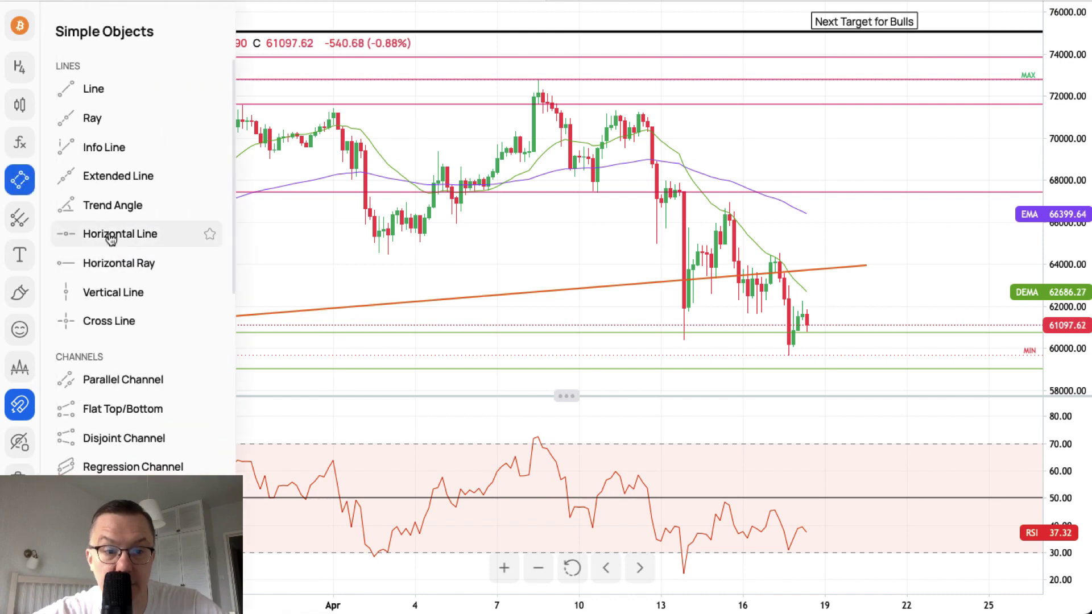
click(114, 234)
click(389, 259)
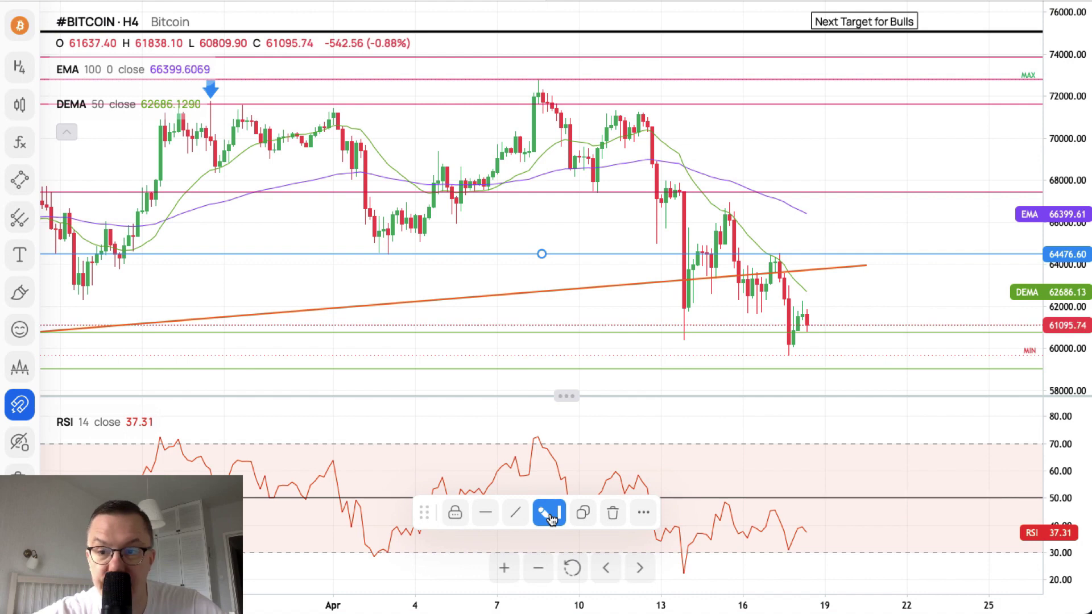
click(549, 514)
click(619, 578)
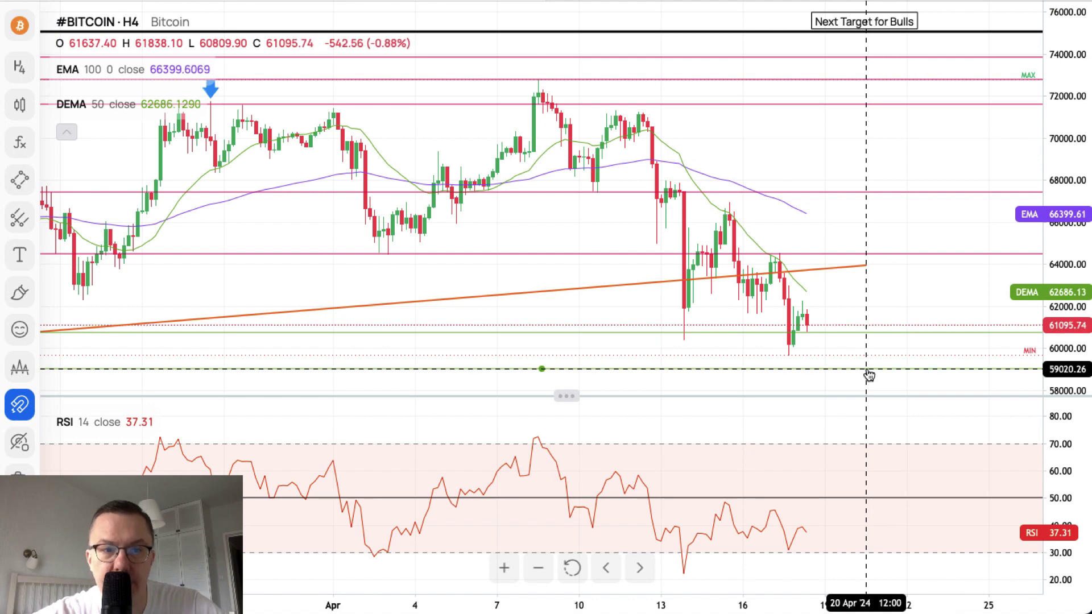
Step: Measure Bitcoin's drop with a Price Range from the 14 March high at 73859.30 to the 17 April low at 59684.60
drag(1075, 151, 1078, 109)
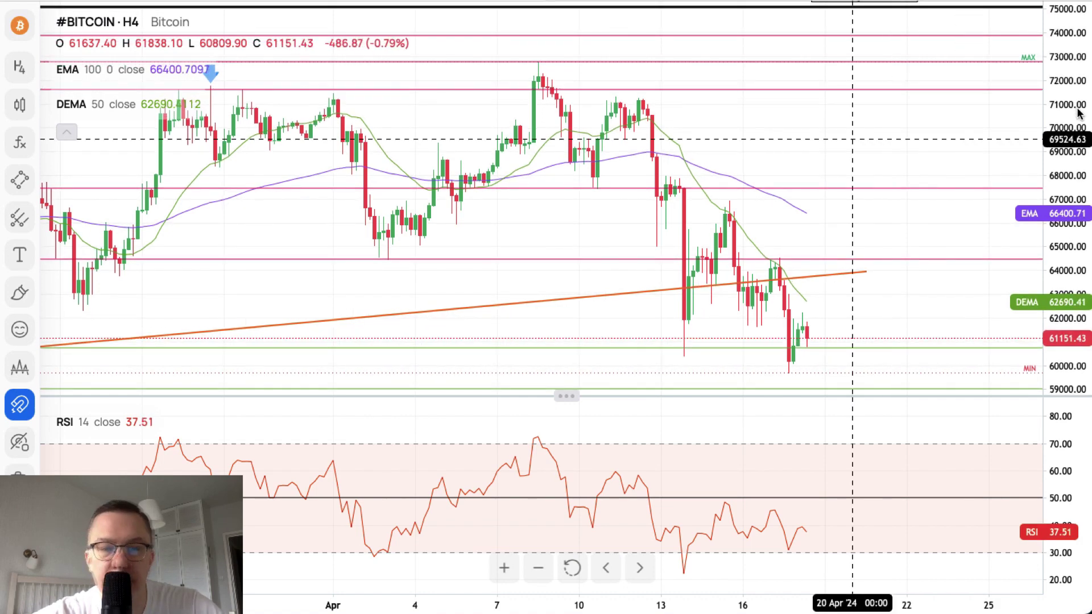
scroll(875, 139, left, 2)
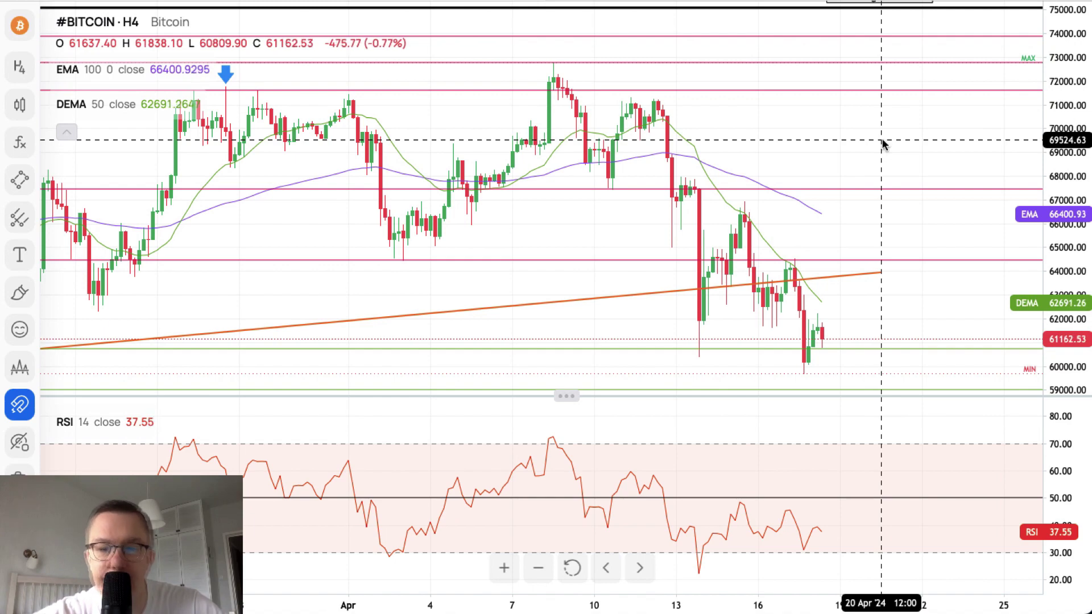
click(539, 568)
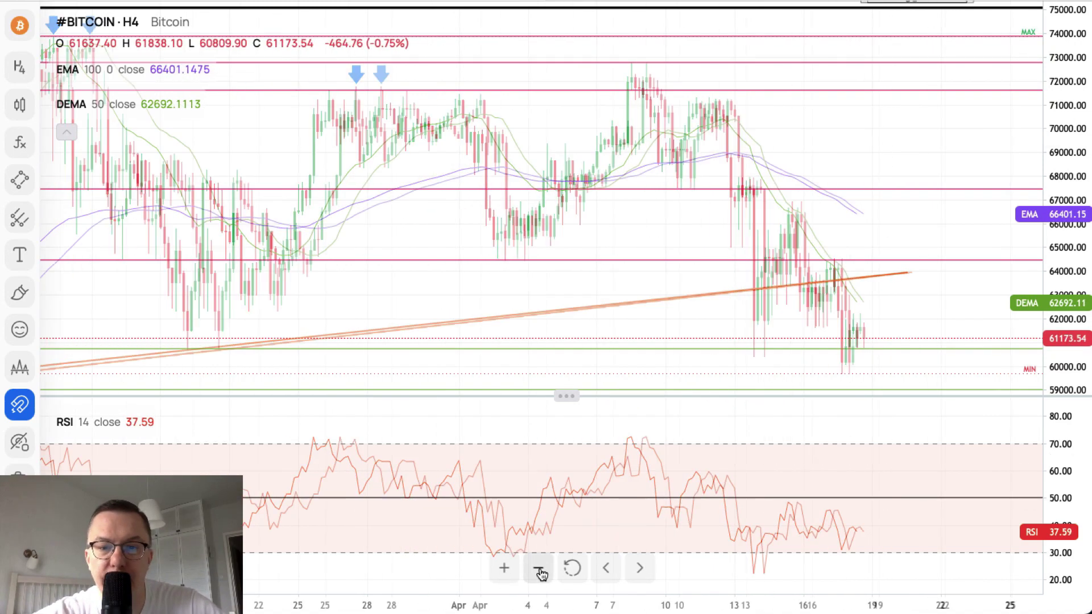
click(538, 568)
click(538, 568)
drag(1074, 134, 1074, 149)
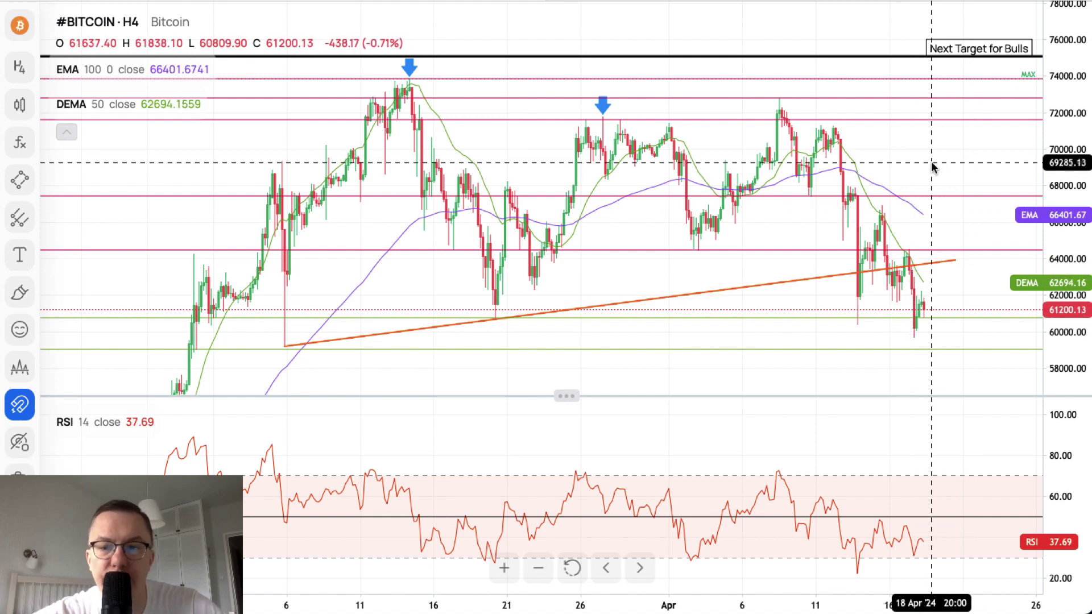
click(20, 179)
scroll(139, 390, down, 7)
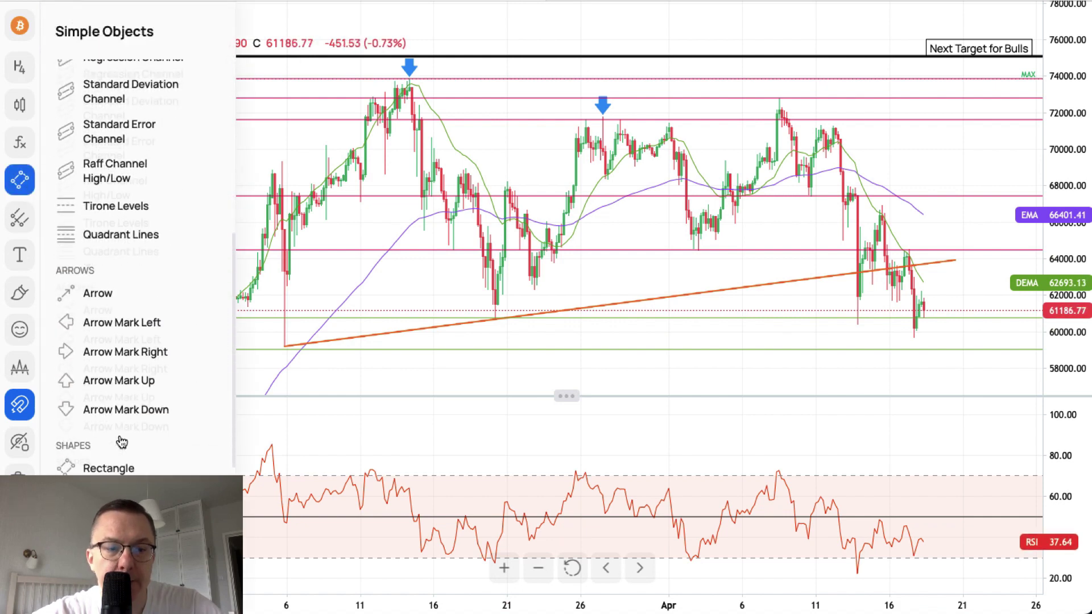
scroll(121, 442, down, 4)
scroll(127, 384, down, 1)
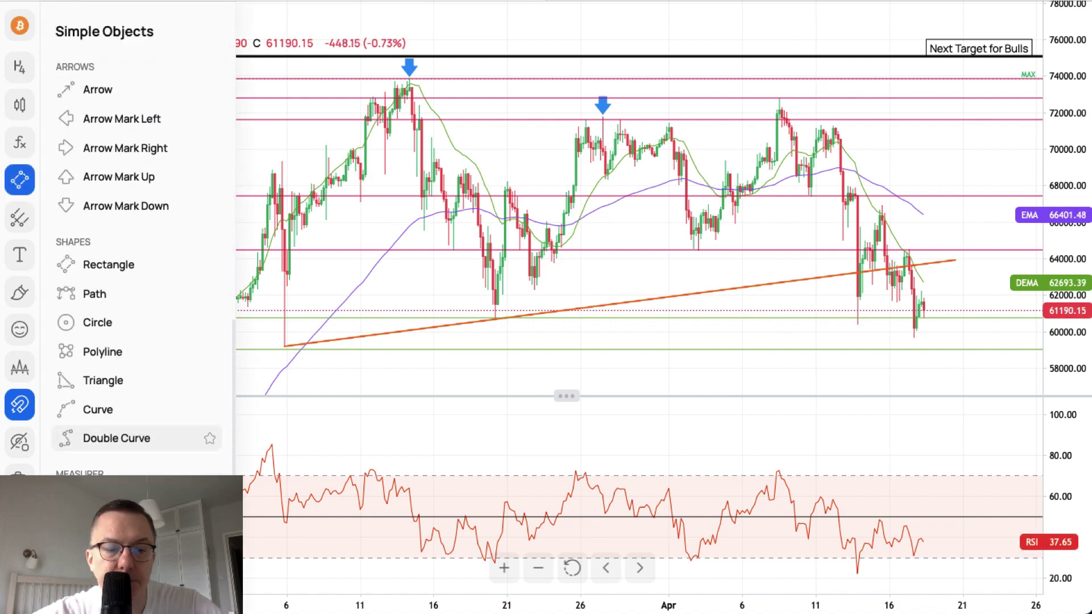
click(356, 170)
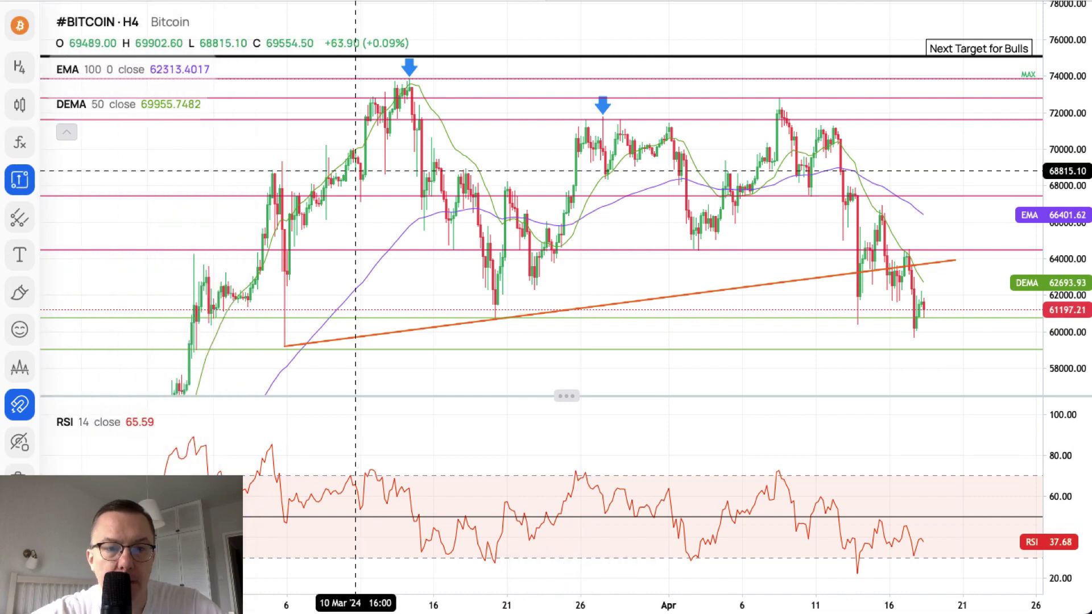
click(409, 79)
click(600, 207)
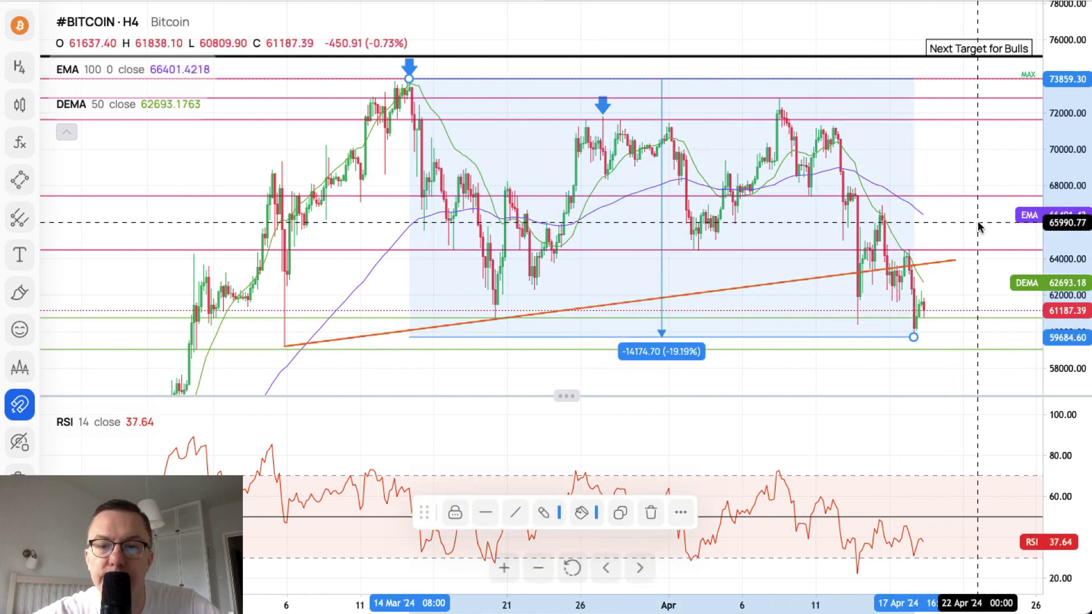
click(978, 226)
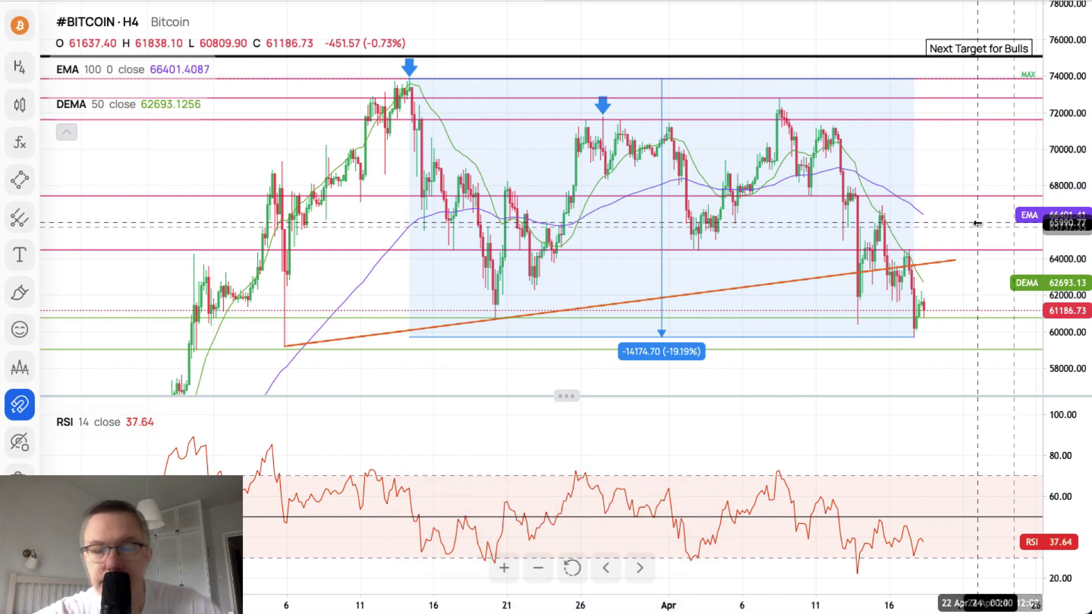